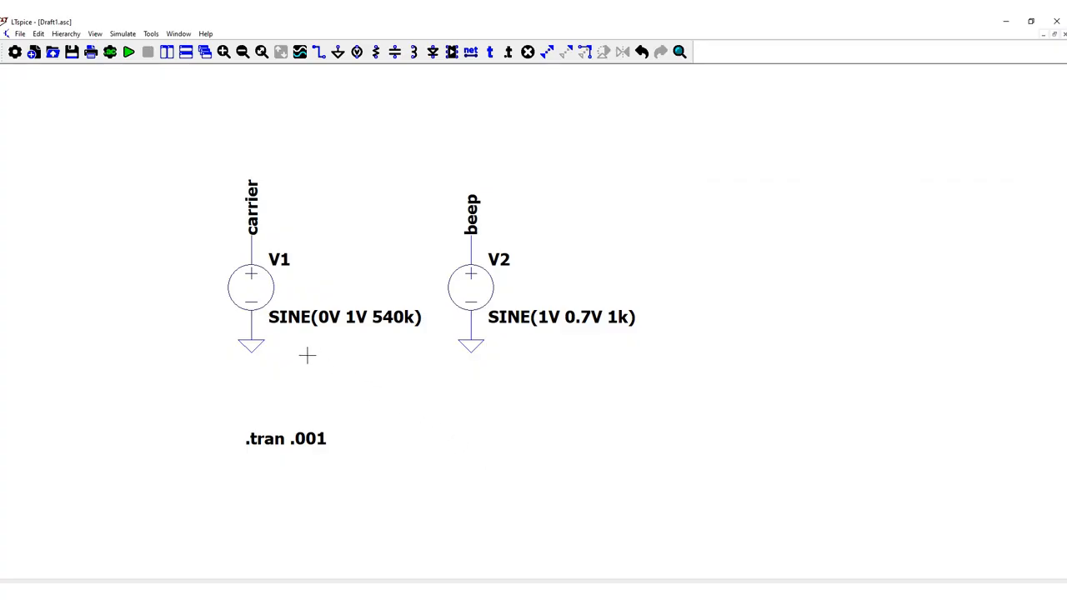
- Inspect the sine settings of the carrier source V1 and the beep source V2 without changing them
right_click(267, 292)
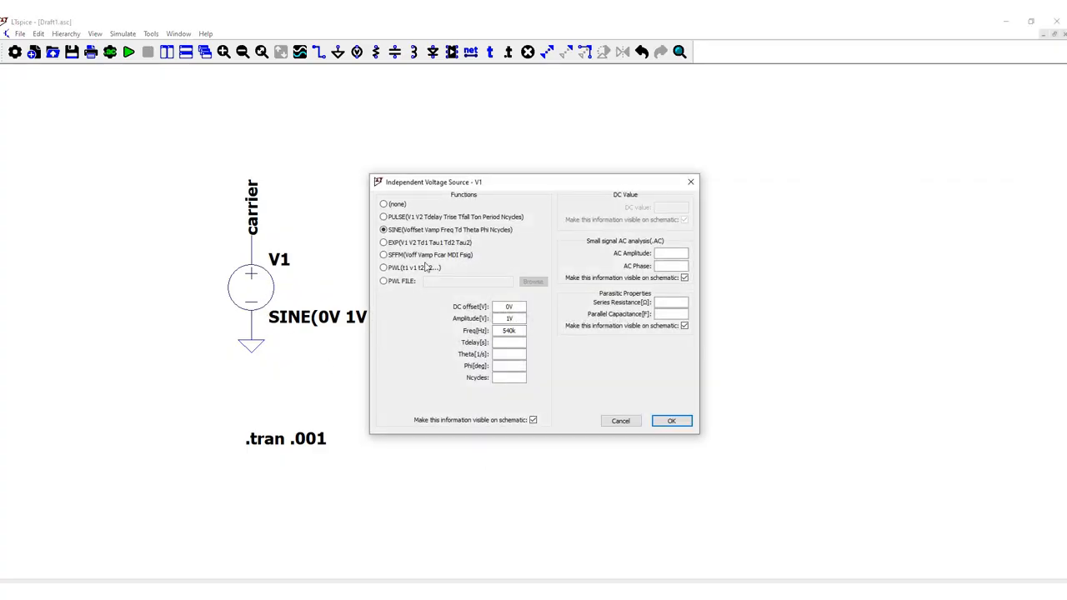
left_click_drag(500, 188, 559, 146)
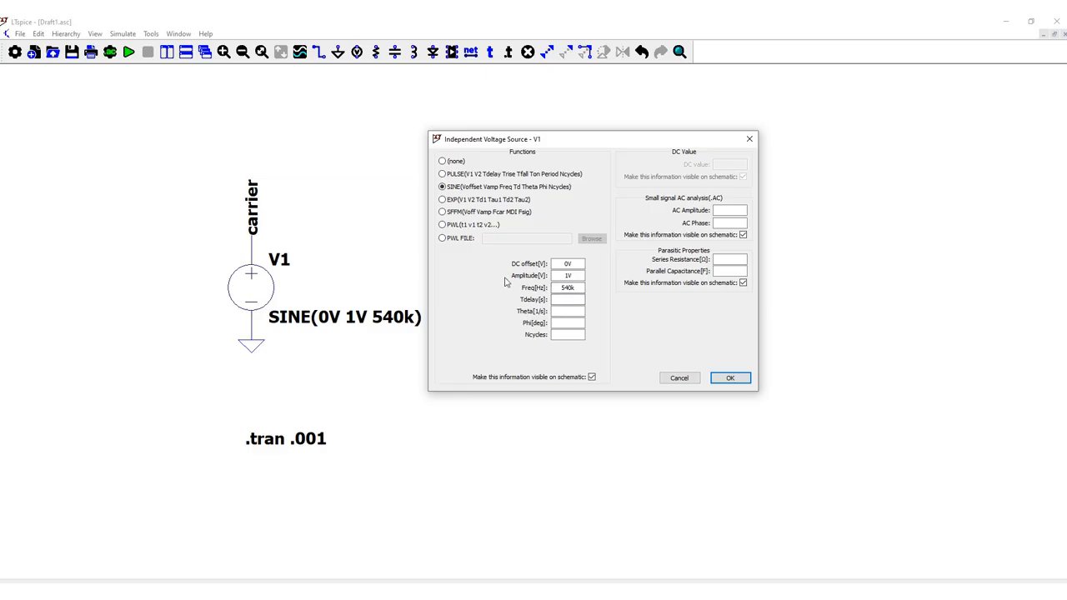
left_click(679, 379)
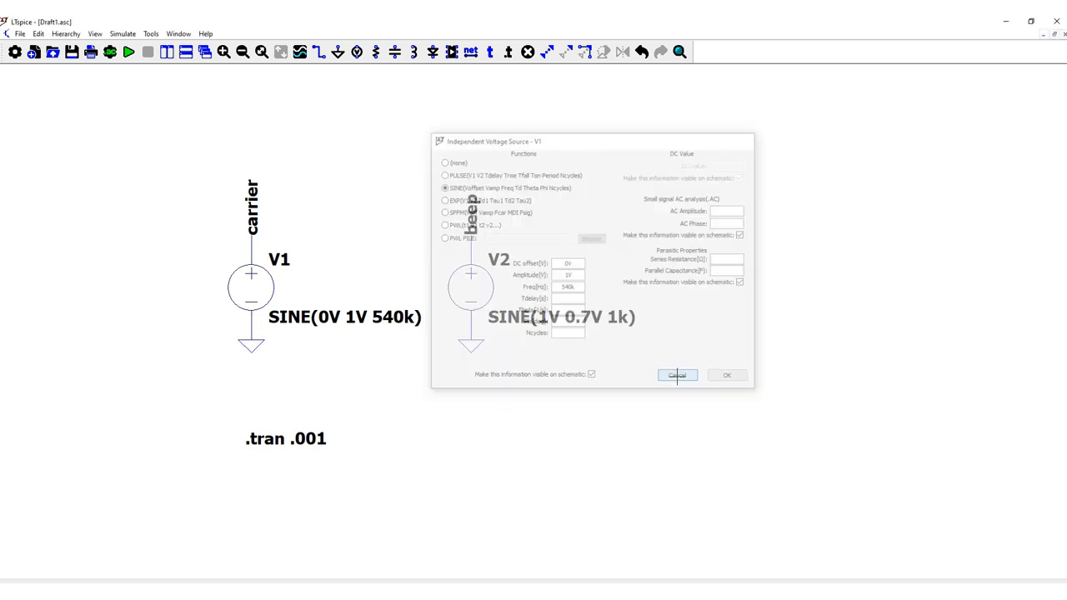
right_click(484, 305)
left_click_drag(566, 184, 851, 140)
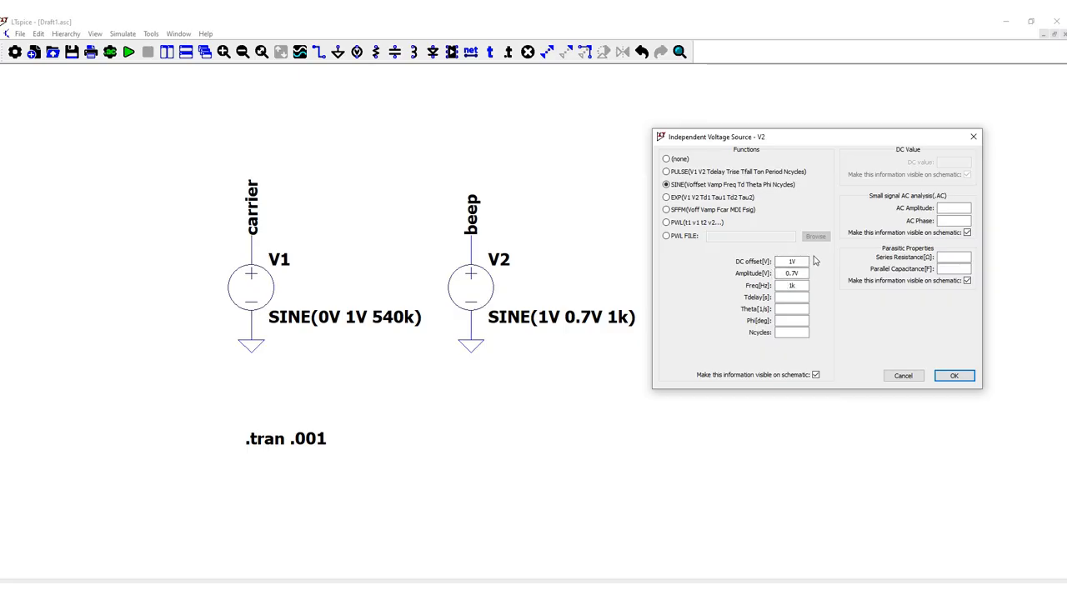
left_click(917, 374)
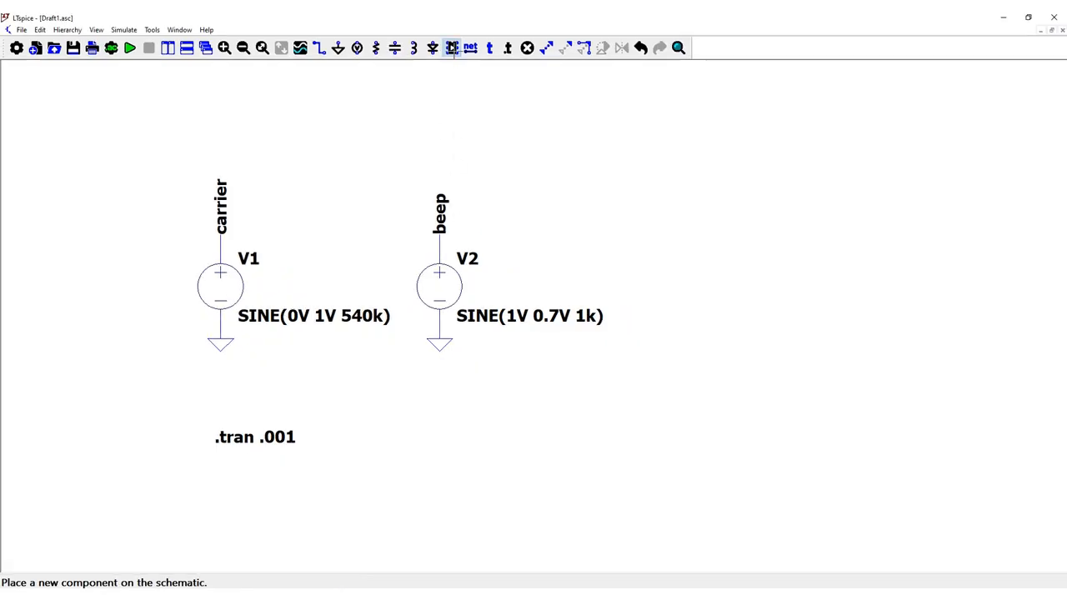
- Place a behavioral voltage source to the right of V2 and wire its negative terminal to a ground symbol
left_click(451, 52)
left_click(685, 399)
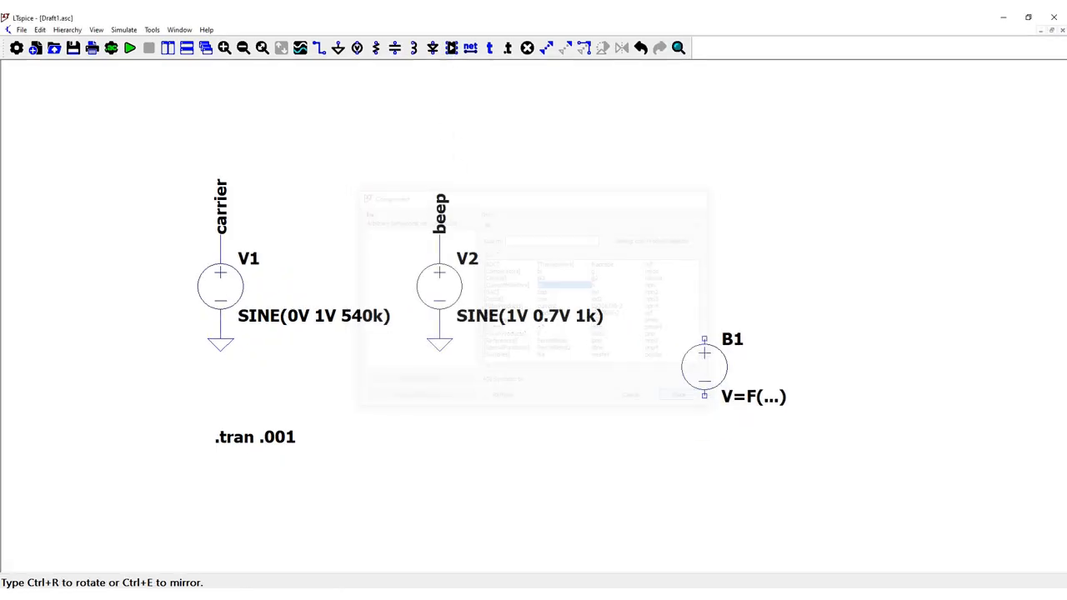
left_click(675, 282)
key("g")
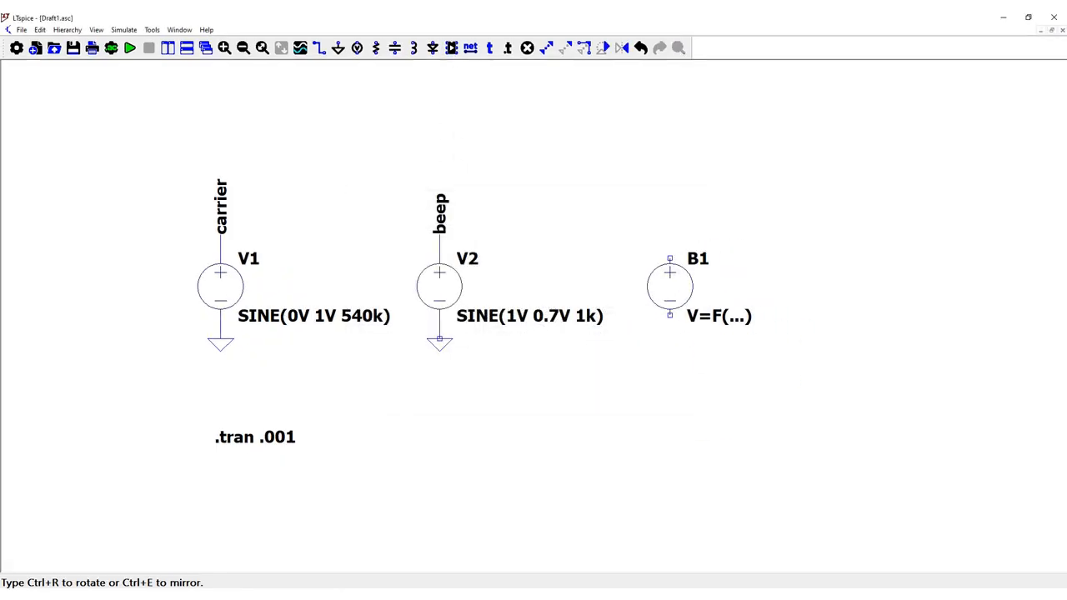
key("w")
left_click(669, 338)
left_click(669, 315)
- Copy the beep net label above source B1 and wire it to the source's positive terminal
key("ctrl+c")
left_click(446, 207)
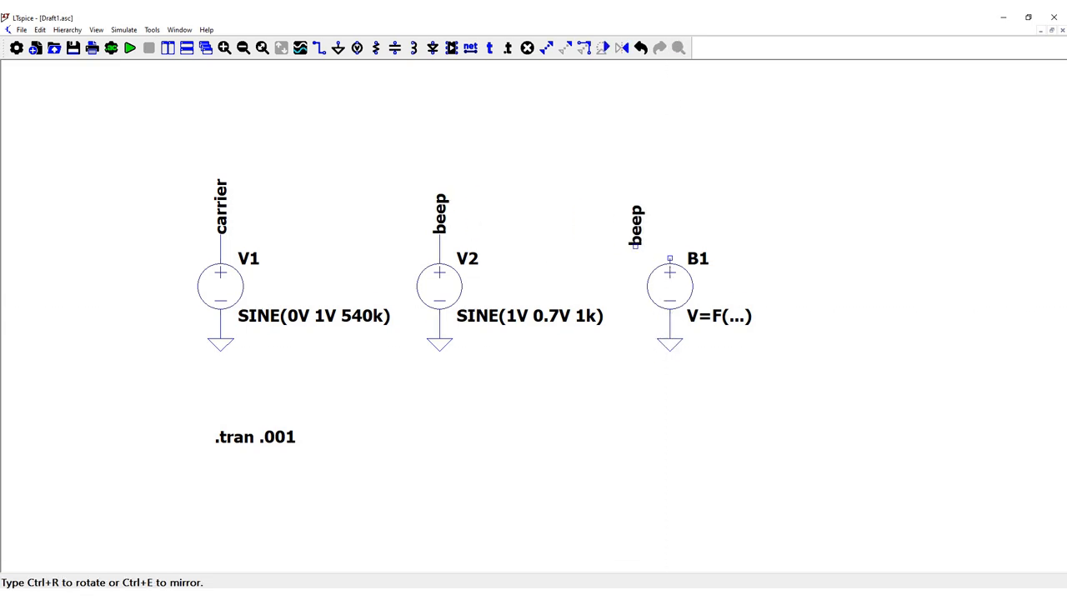
left_click(669, 233)
key("Escape")
key("w")
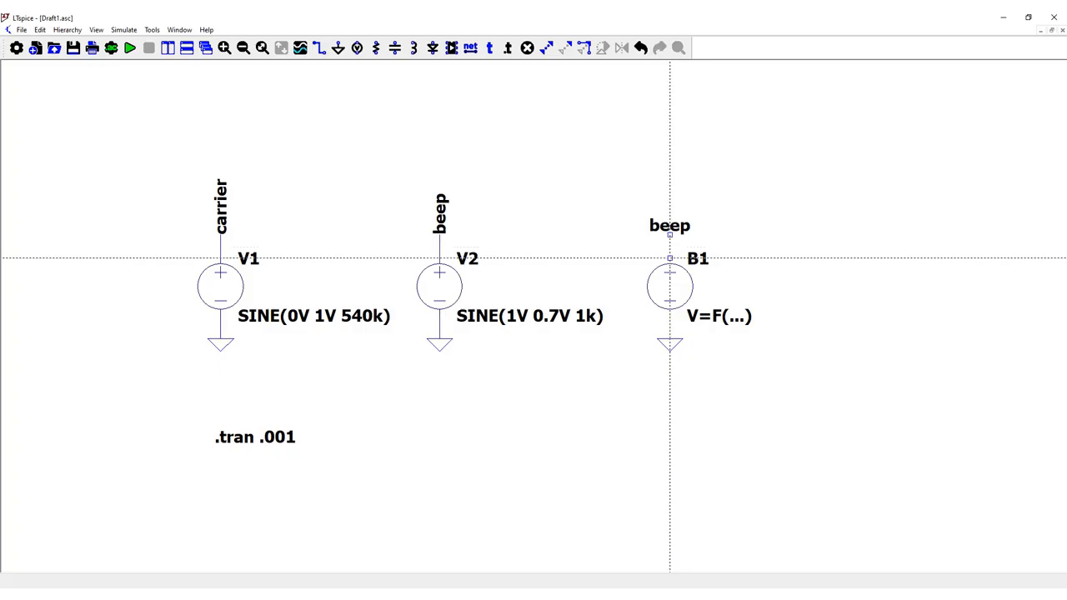
left_click(669, 258)
left_click(669, 234)
key("Escape")
- Rename the net label above source B1 to AM
right_click(672, 226)
type("AM")
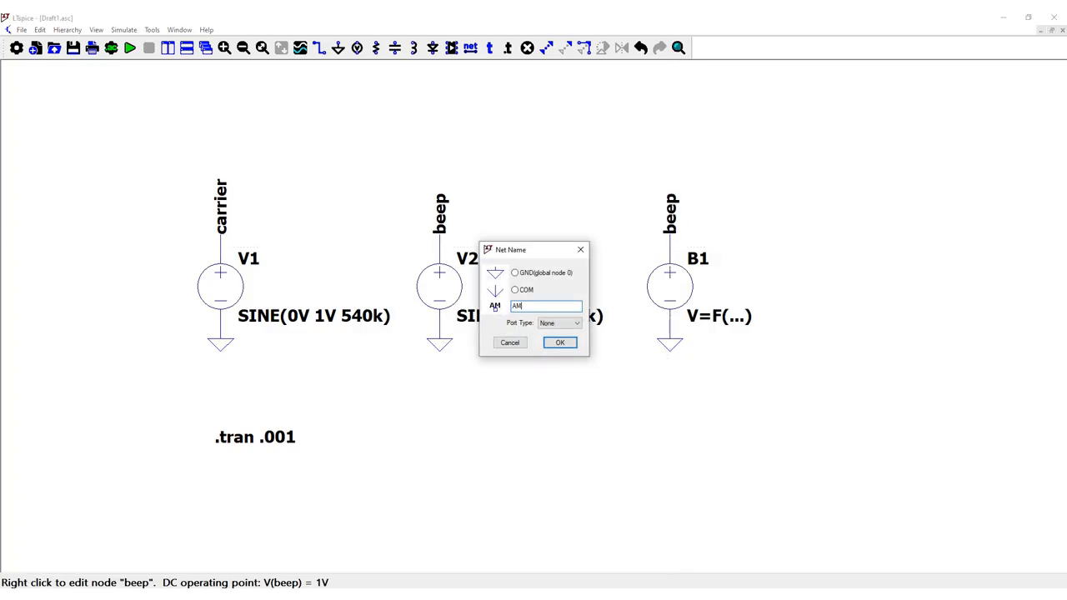
key("Return")
- Set the value of source B1 to V=V(carrier)*V(beep)
right_click(719, 319)
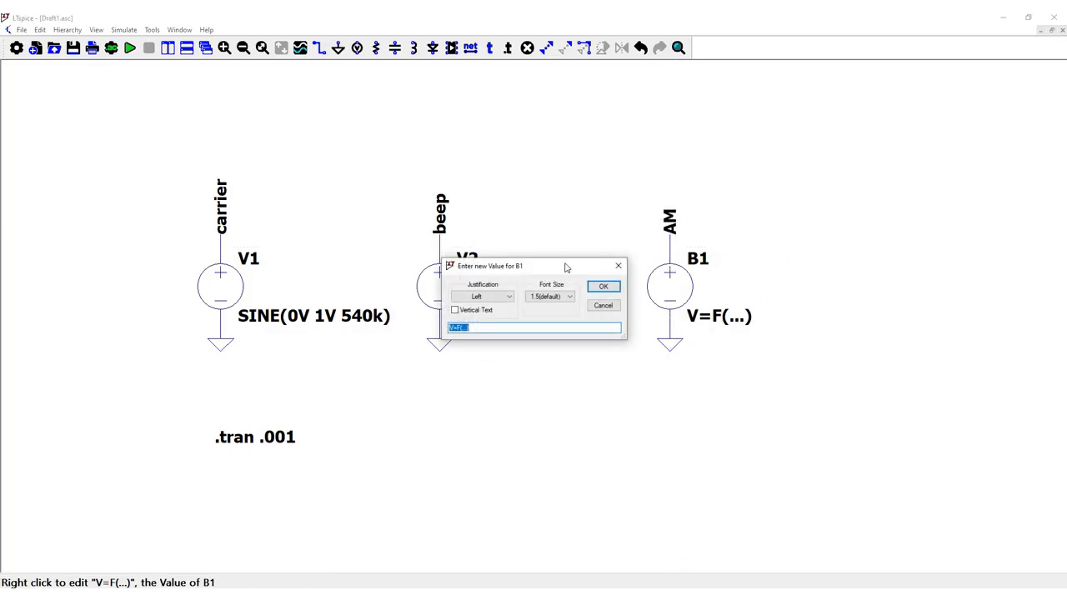
left_click(722, 437)
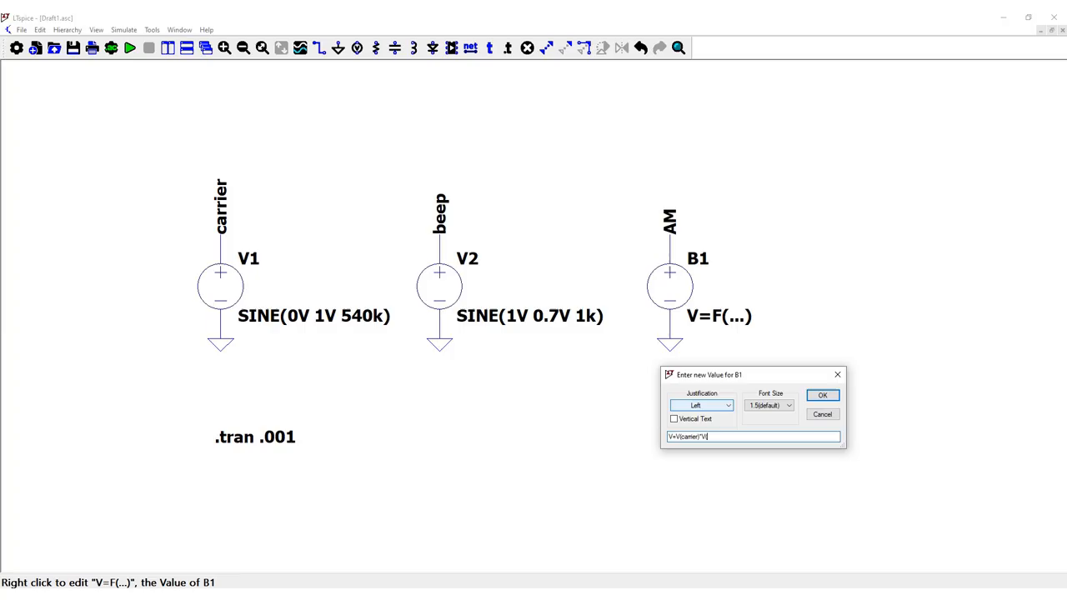
type(")")
key("Return")
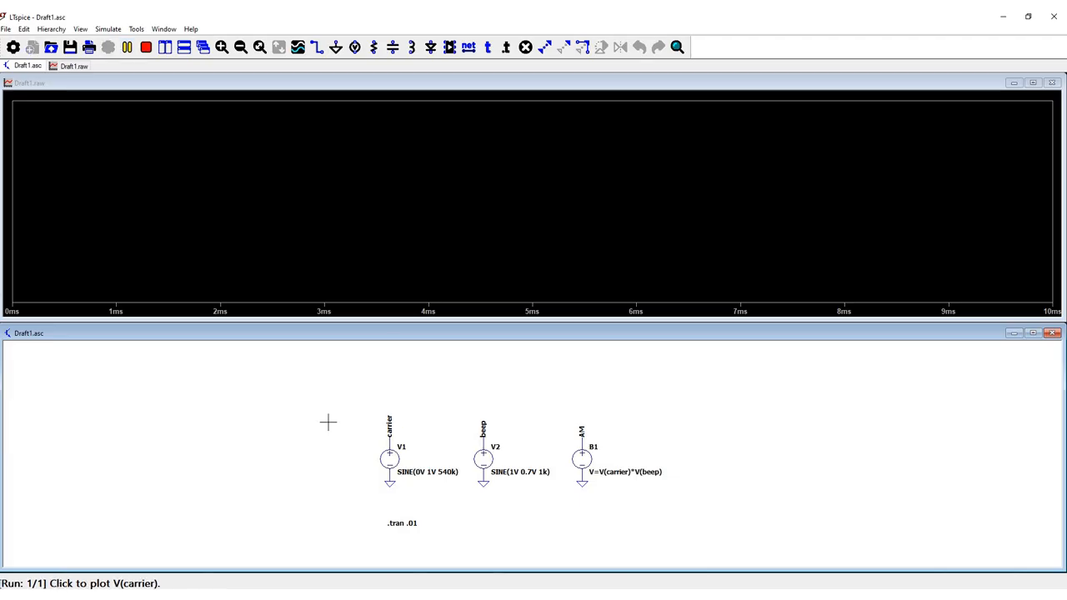
- Plot V(carrier), enlarge a few of its cycles, and compute its FFT over the full extent of simulation data
left_click(389, 429)
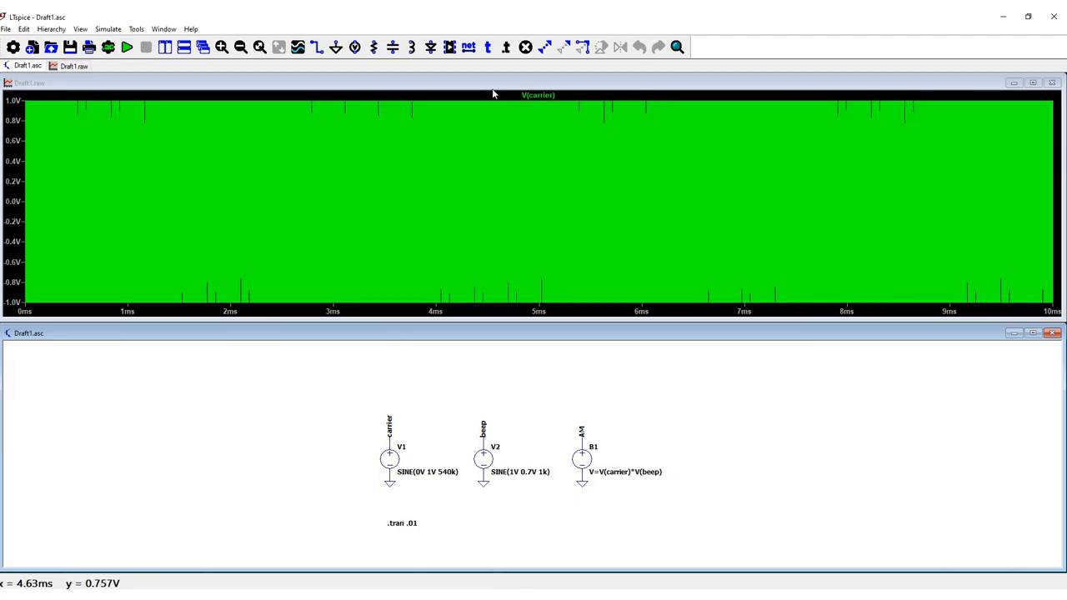
left_click_drag(489, 97, 595, 316)
right_click(586, 165)
mouse_move(643, 218)
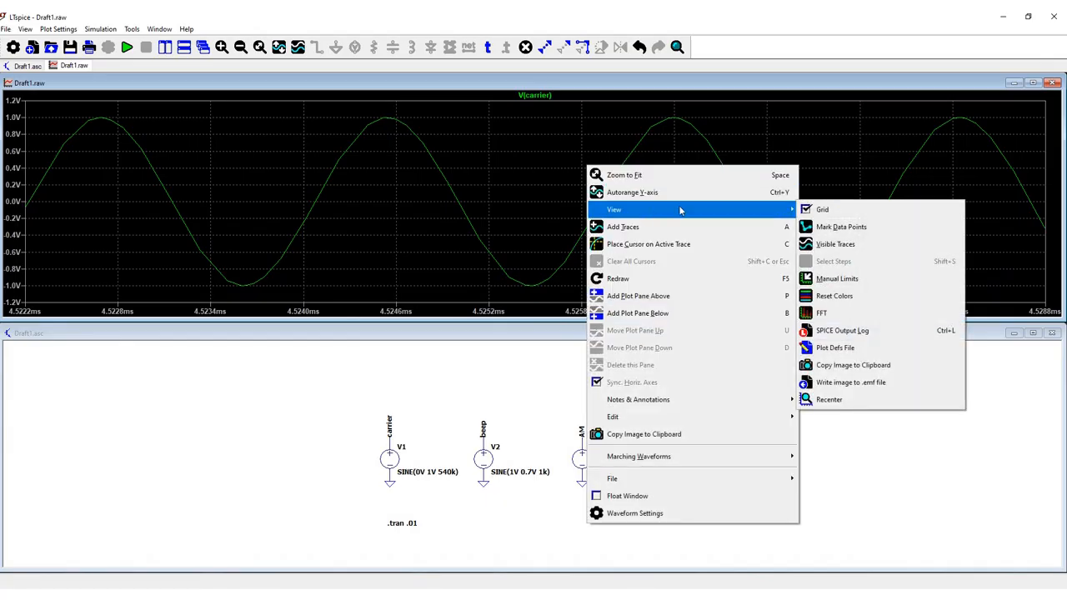
left_click(833, 310)
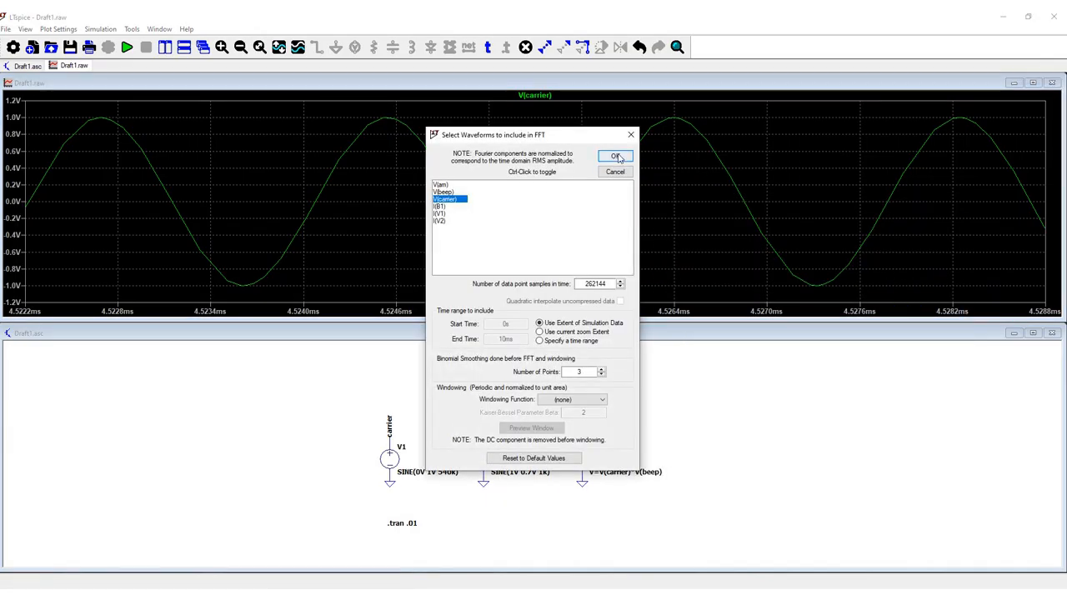
left_click(613, 159)
- Measure the carrier peak near 540 kHz in the enlarged FFT plot with a cursor and close the plot
left_click_drag(718, 211, 705, 170)
left_click_drag(512, 253, 476, 212)
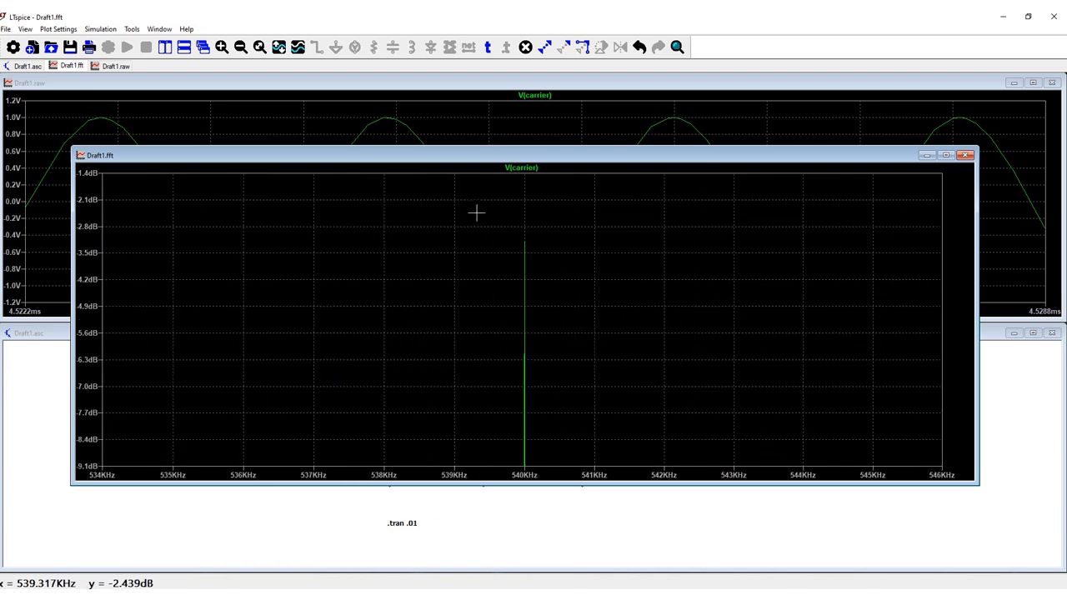
left_click(525, 171)
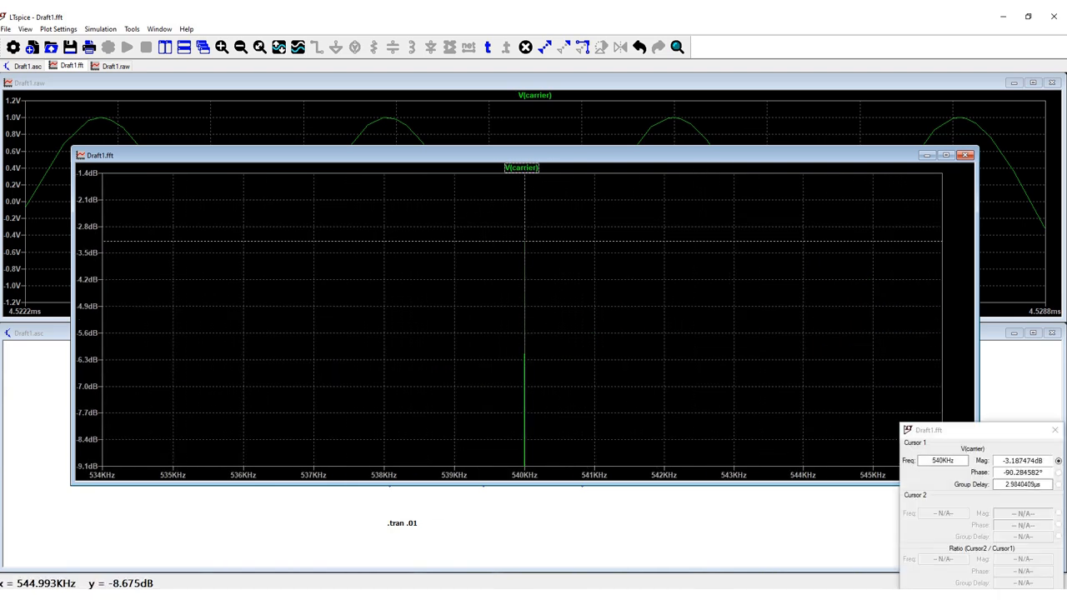
left_click(965, 156)
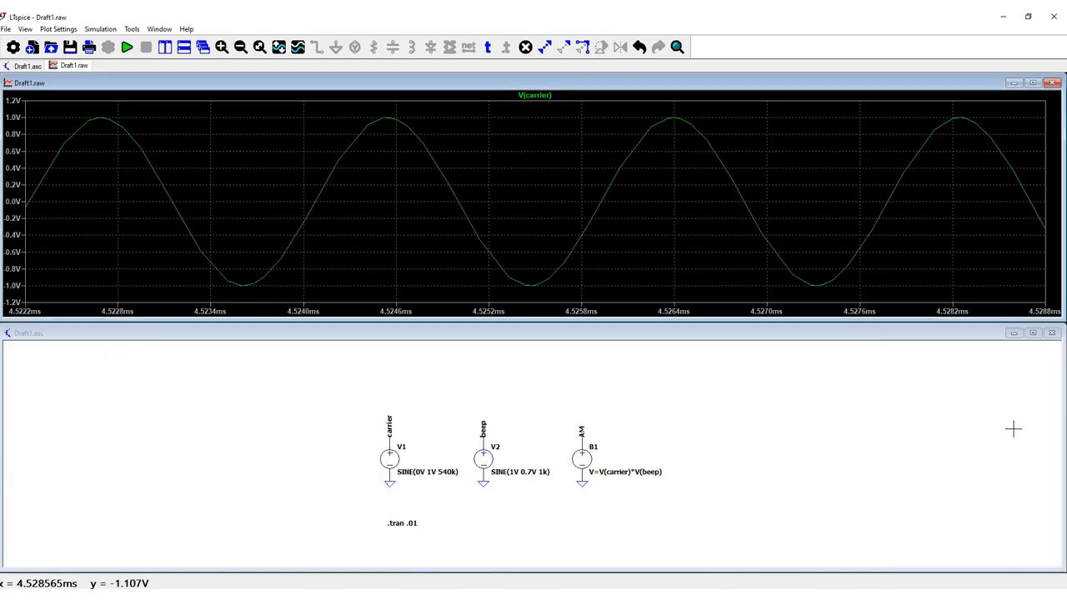
- Plot V(beep) over the full 10 ms range and compute its FFT over the full extent of simulation data
left_click(483, 425)
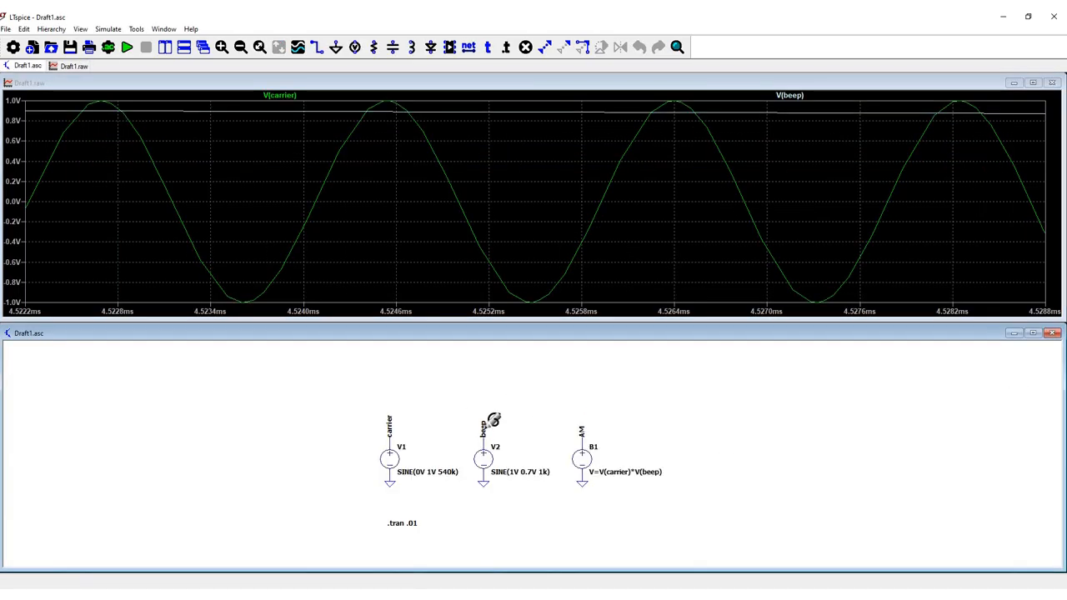
left_click(284, 50)
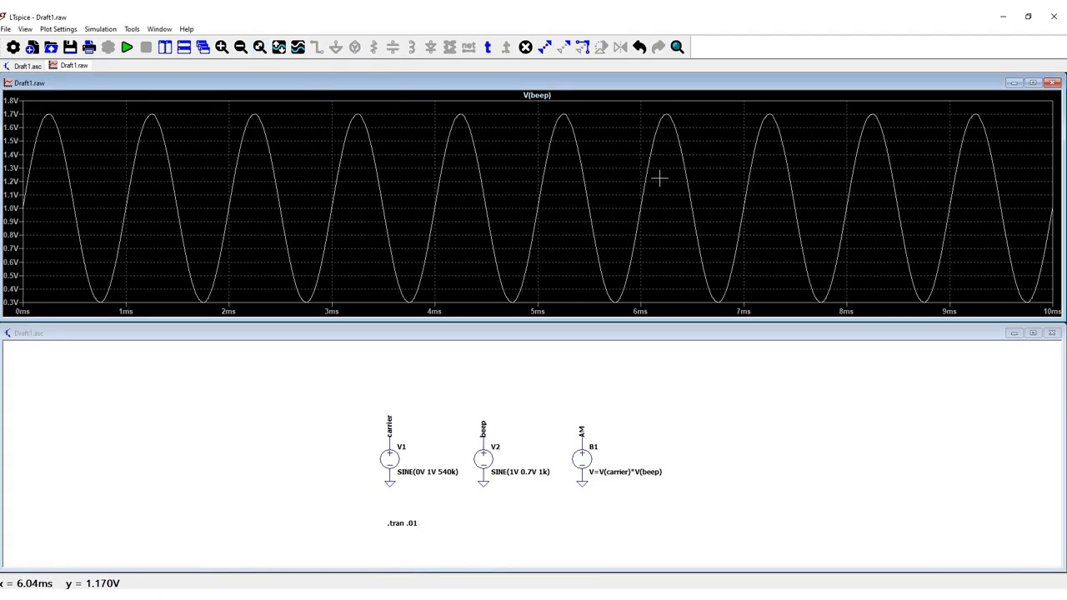
right_click(714, 159)
mouse_move(775, 202)
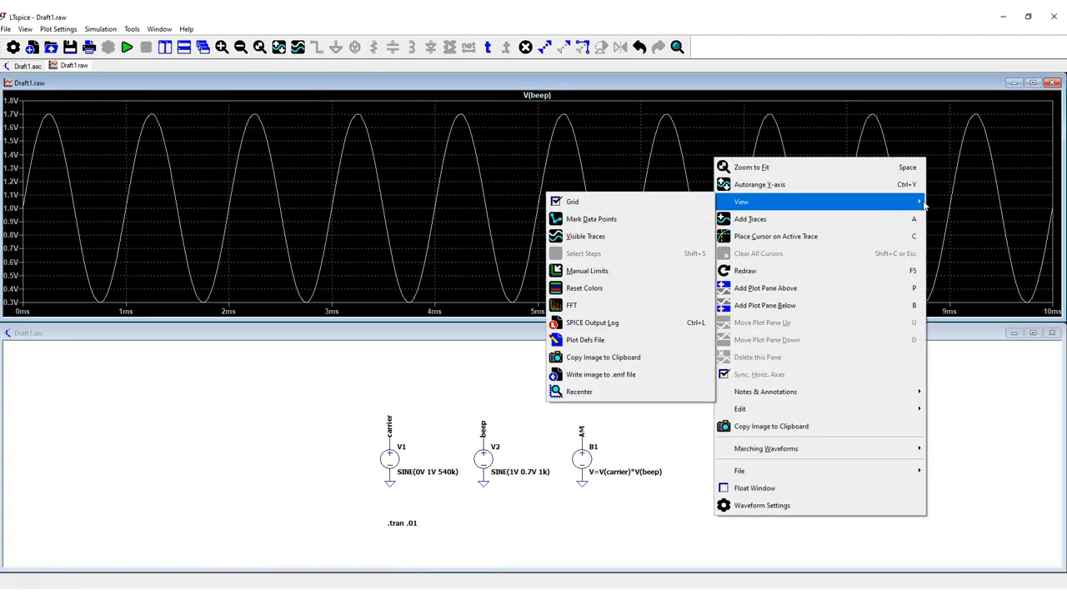
left_click(608, 304)
left_click(615, 156)
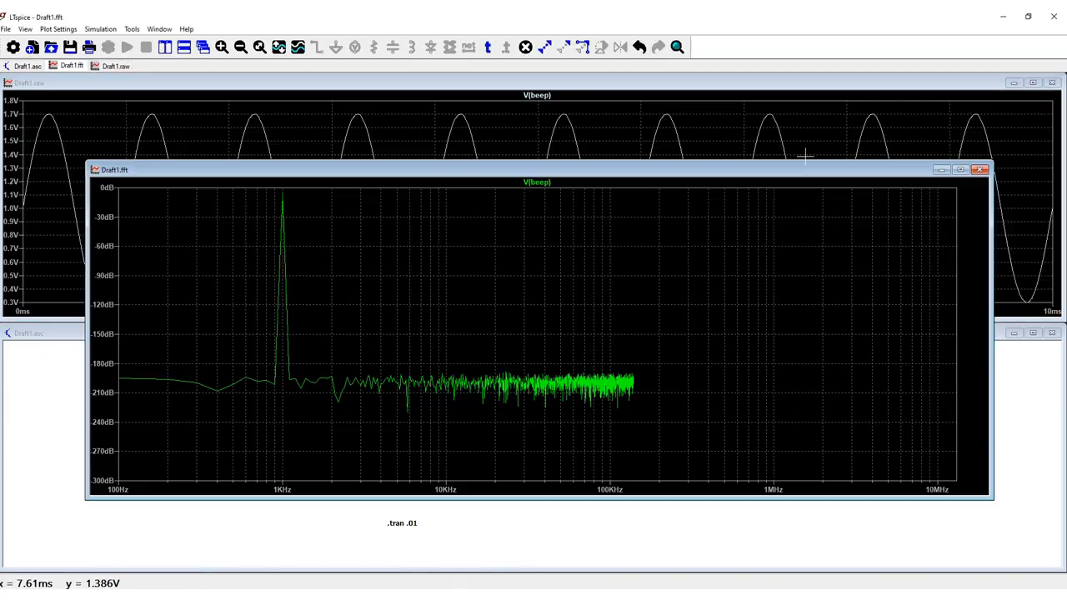
- Measure the beep peak near 1 kHz in the enlarged FFT plot with a cursor and close the plot
left_click_drag(305, 314, 272, 188)
left_click(535, 183)
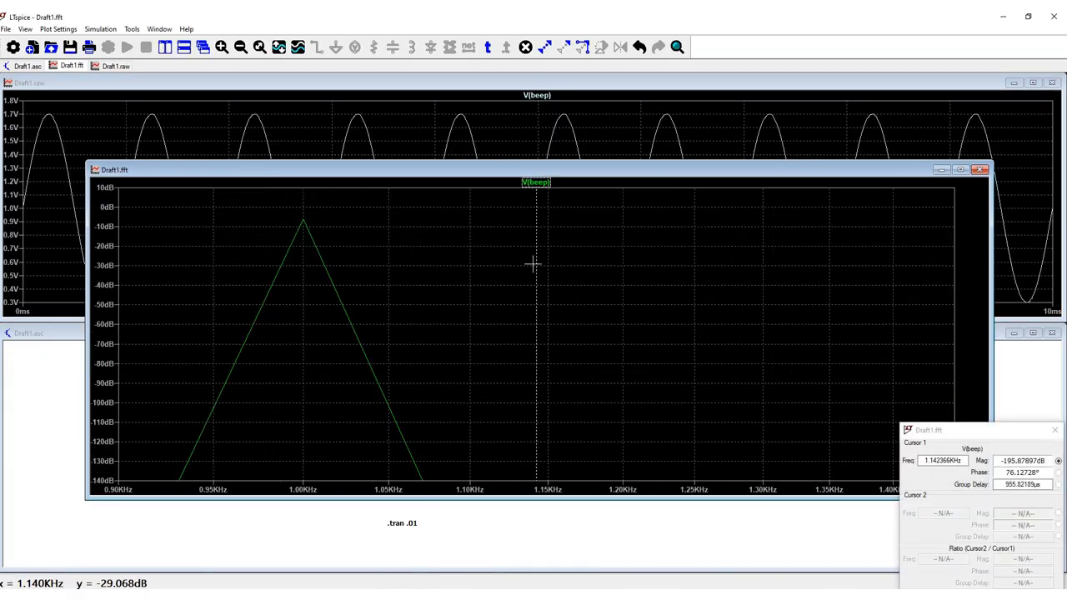
left_click_drag(535, 274, 304, 242)
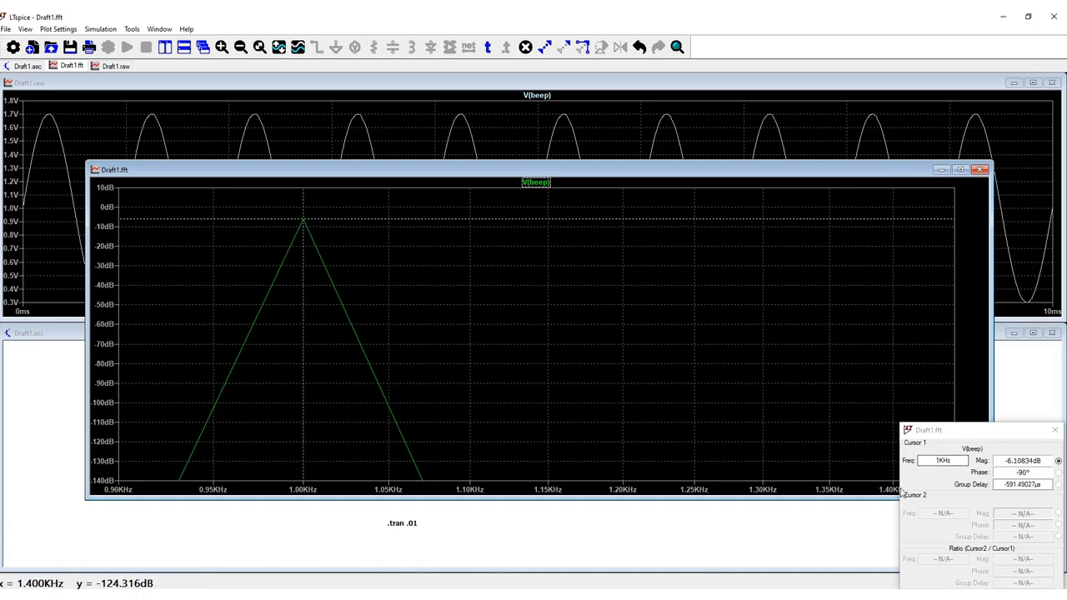
left_click(980, 170)
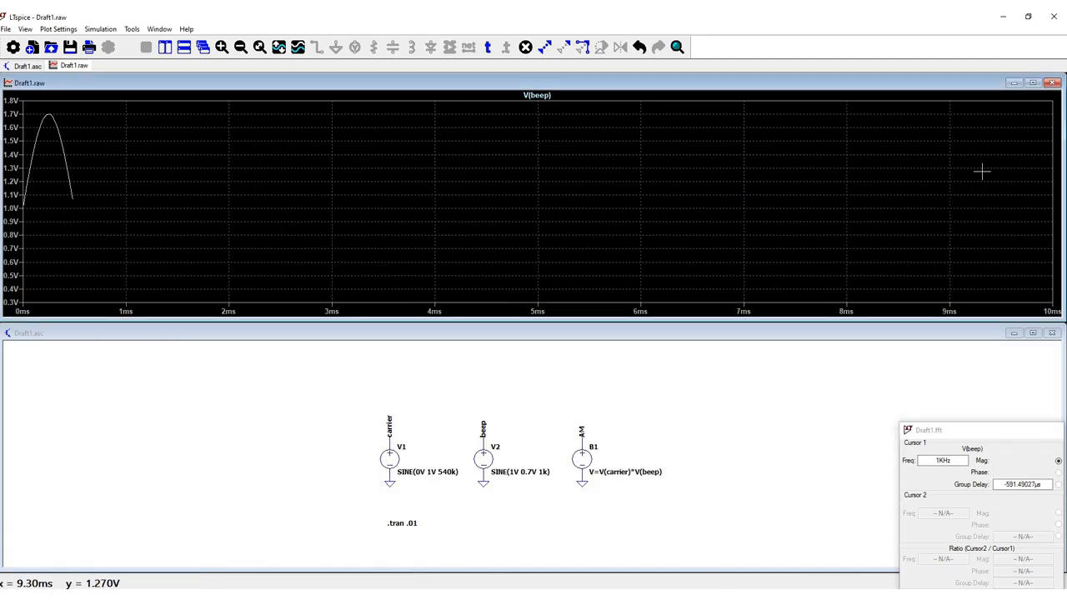
- Plot the voltage of the AM node, V(am)
left_click(584, 429)
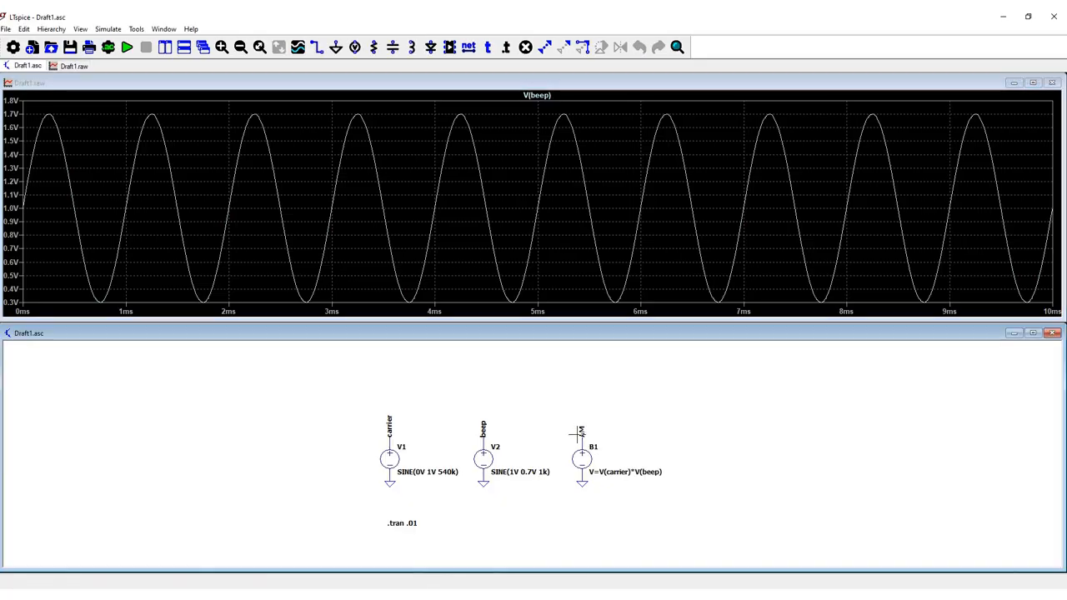
left_click(581, 430)
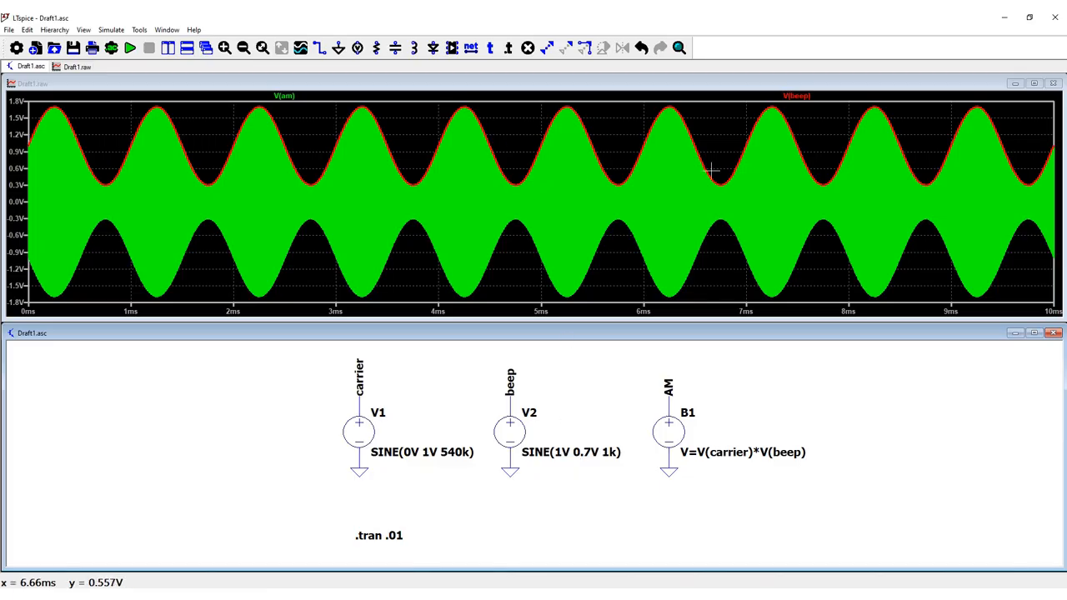
- Set the DC offset of the beep source V2 to 0.5V and rerun the simulation
right_click(567, 454)
left_click(693, 437)
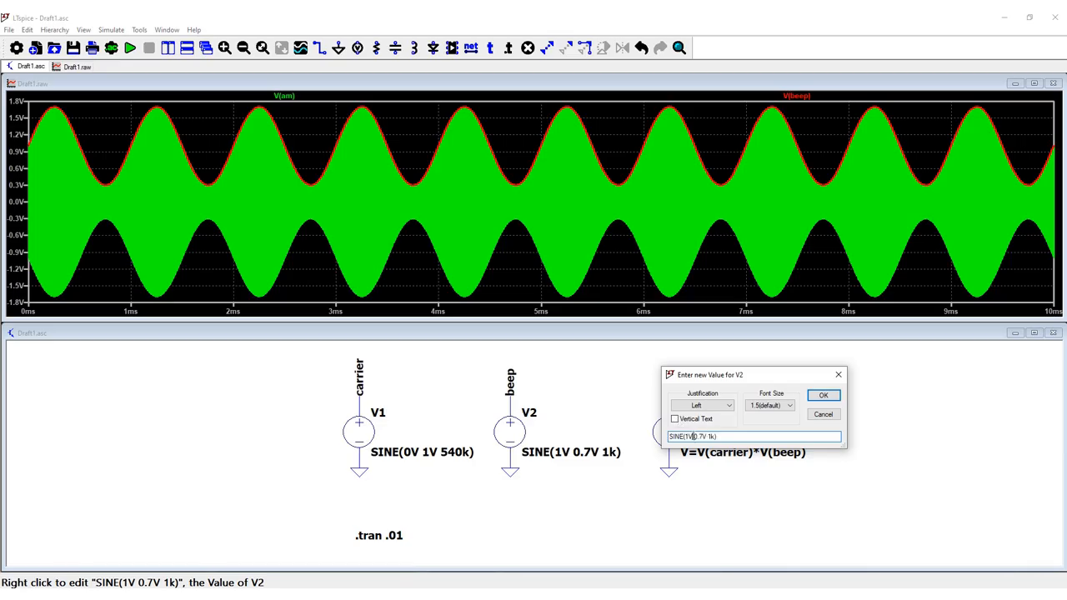
type("0.5")
key("Return")
left_click(138, 53)
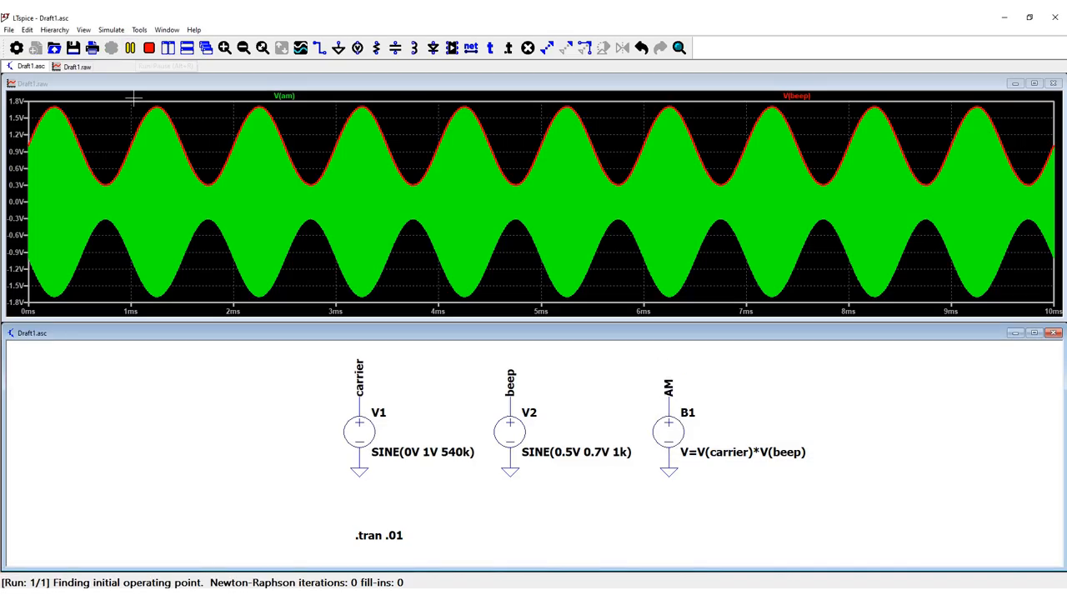
- Set the DC offset of the beep source V2 to 5V and rerun the simulation
right_click(578, 456)
left_click(688, 438)
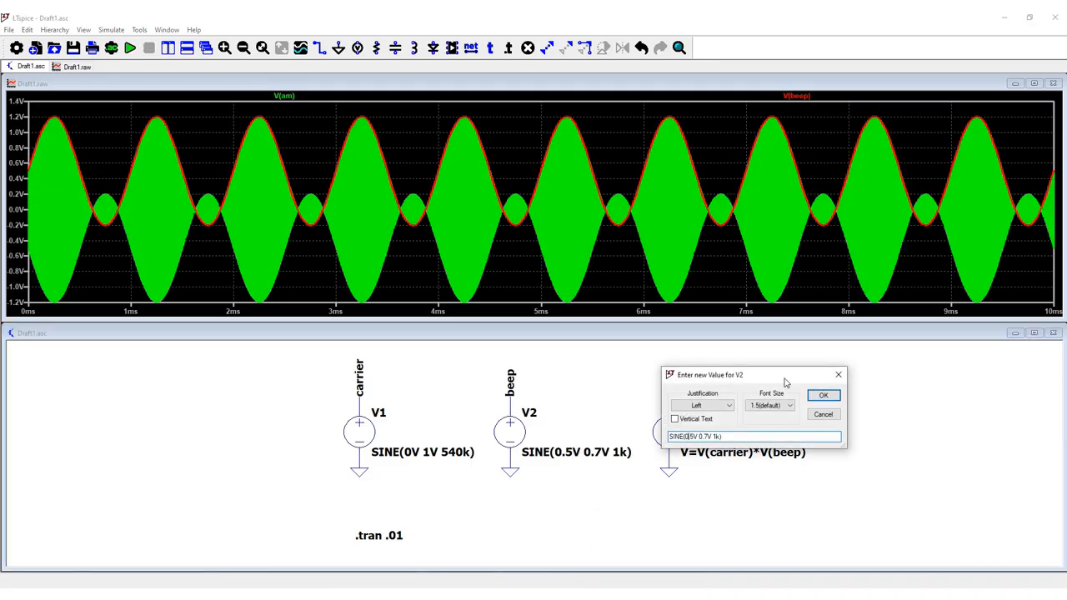
key("BackSpace")
key("BackSpace")
left_click(822, 395)
left_click(130, 47)
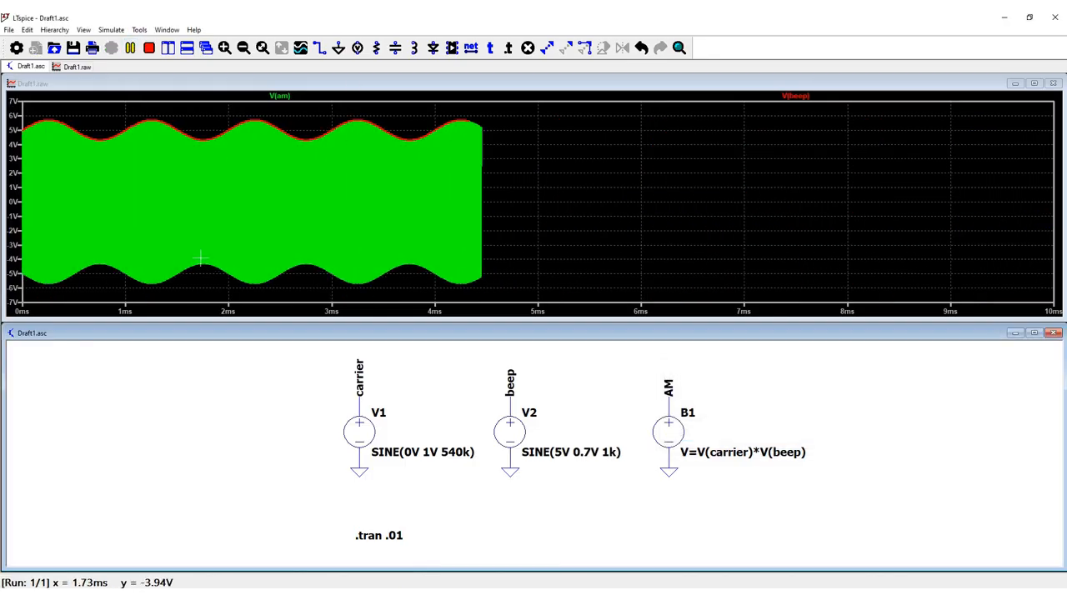
- Set the DC offset of the beep source V2 to 1V and rerun the simulation
right_click(570, 457)
left_click(688, 436)
key("BackSpace")
type("4")
key("BackSpace")
type("1V 0.7V 1k)")
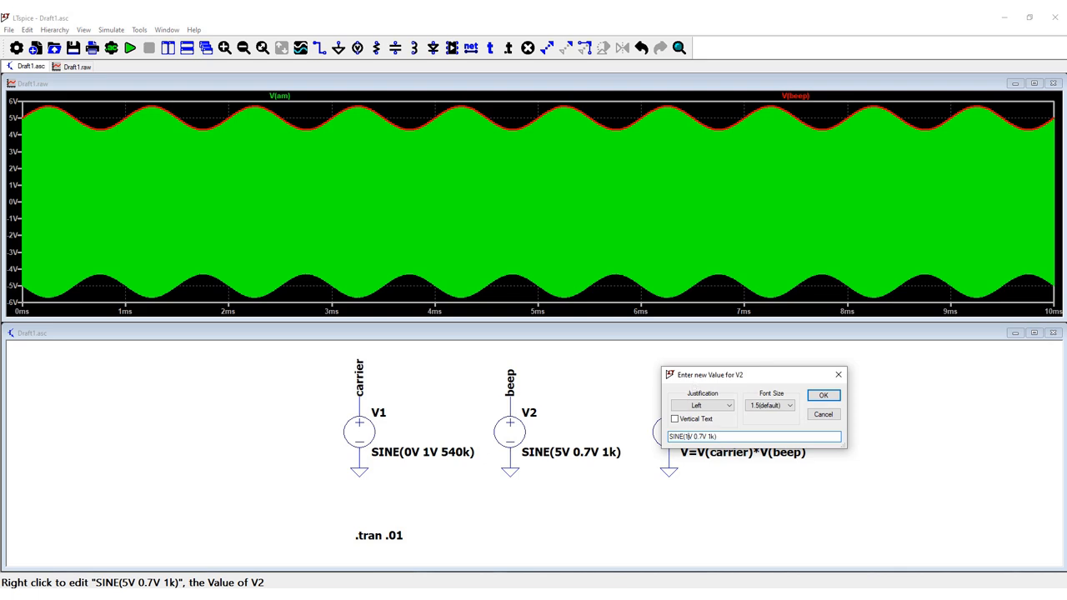
key("Return")
left_click(131, 48)
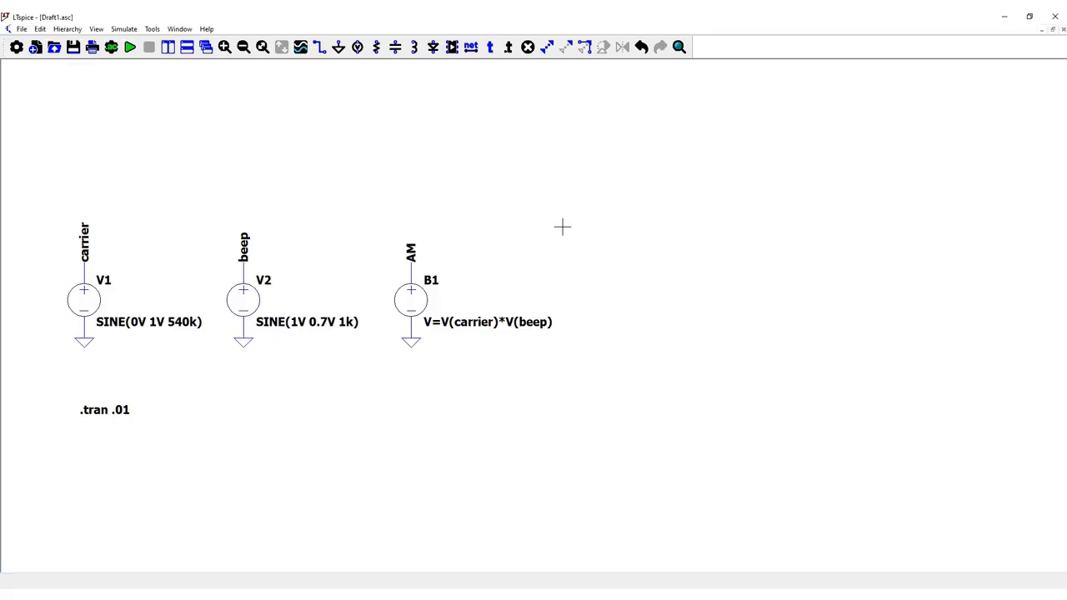
- Place a diode on the schematic to the right of the AM source B1
left_click(451, 46)
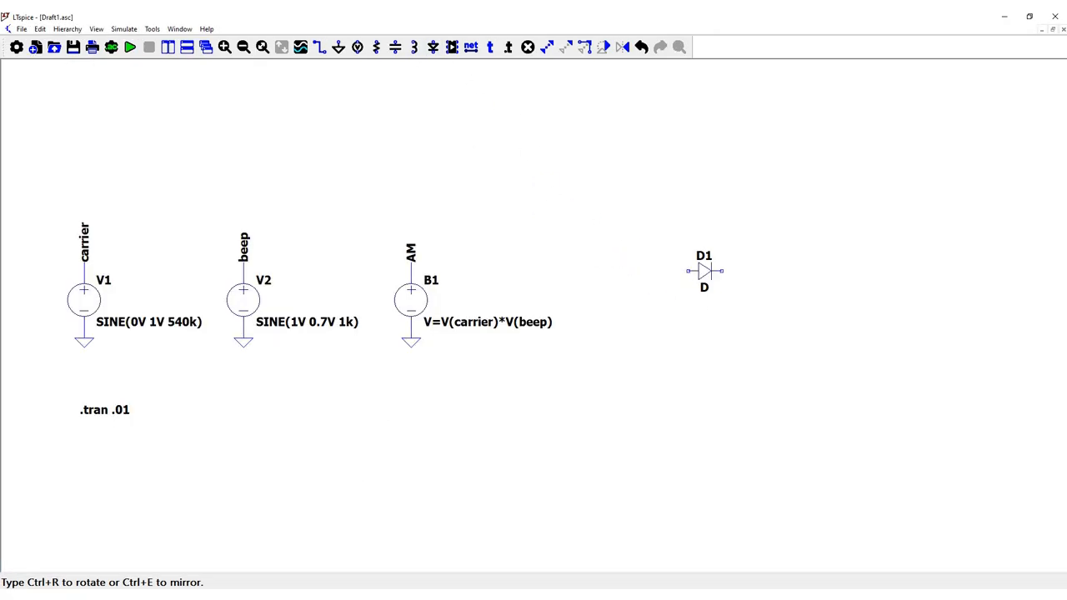
left_click(704, 271)
key("Escape")
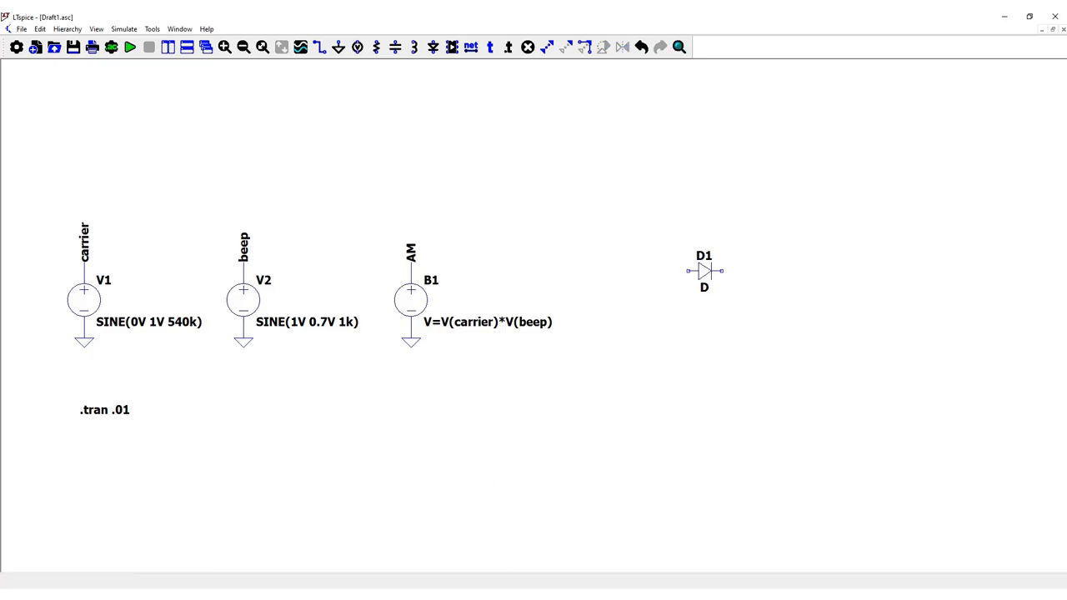
- Copy the OA91 diode model from Notepad++ into LTspice as a SPICE directive below .tran, and set D1's value to OA91
key("alt+Tab")
left_click_drag(657, 114, 705, 360)
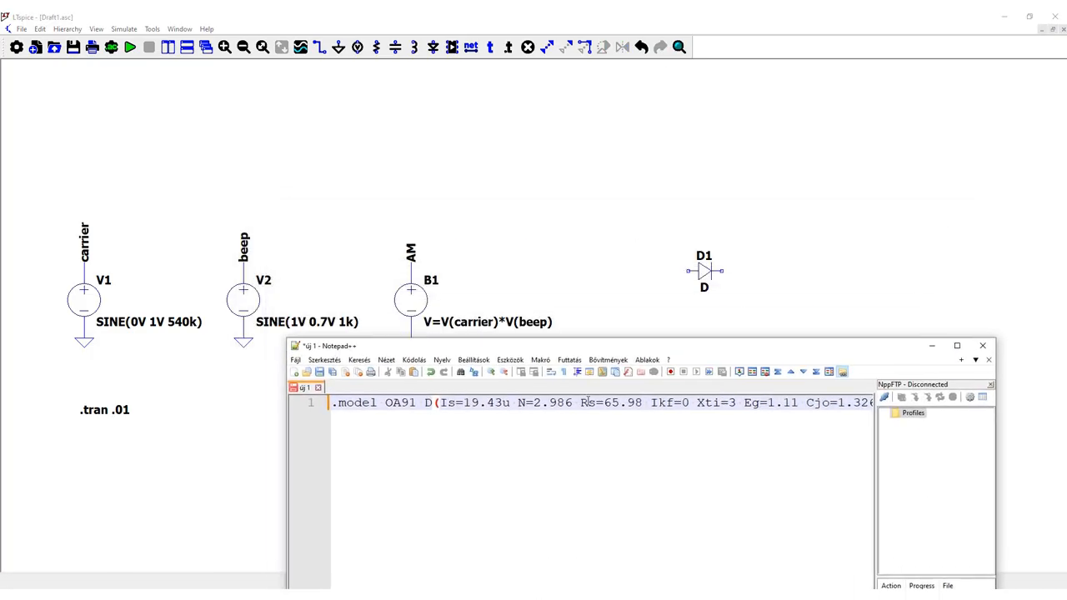
key("ctrl+a")
left_click(563, 16)
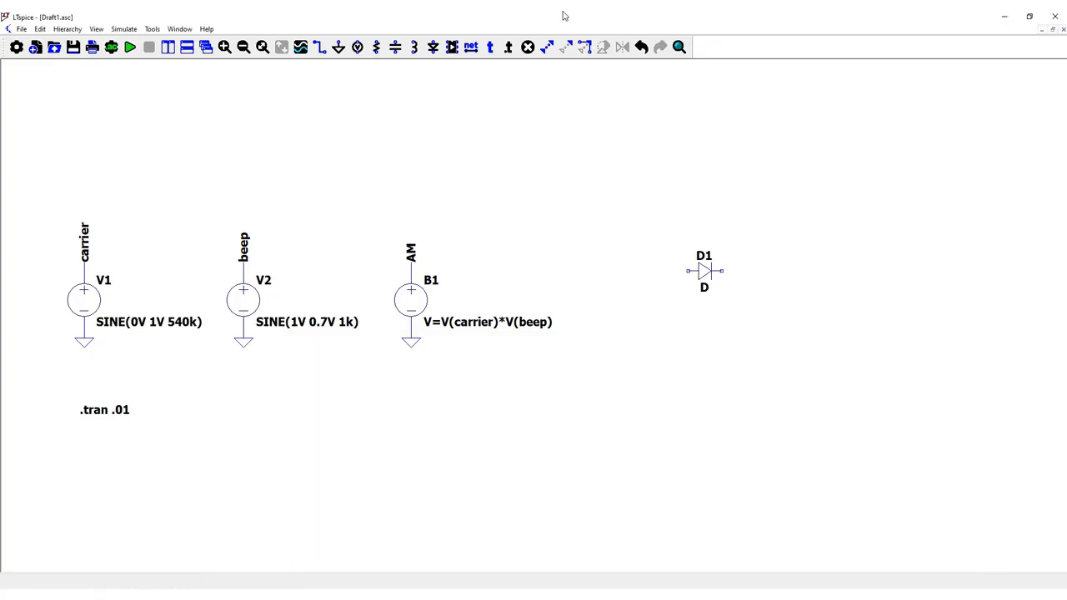
left_click(508, 48)
key("ctrl+v")
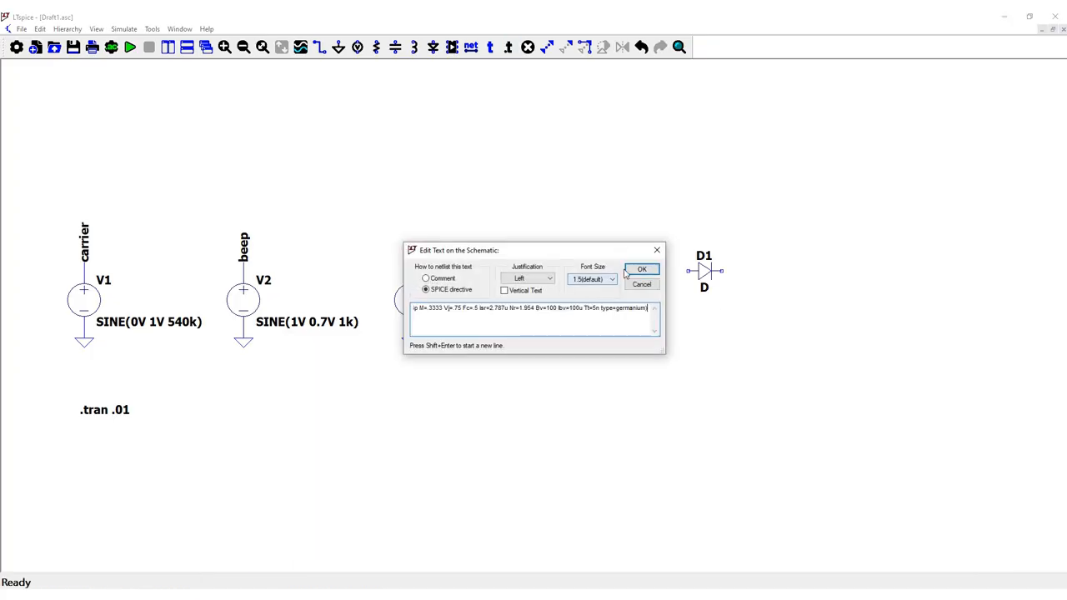
key("Return")
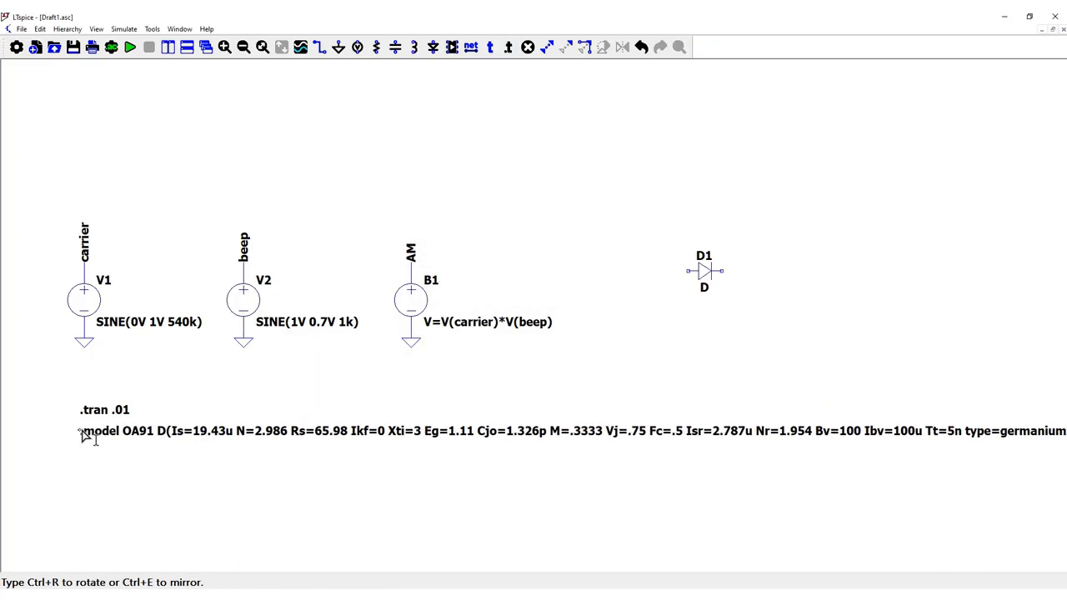
left_click(81, 431)
right_click(709, 285)
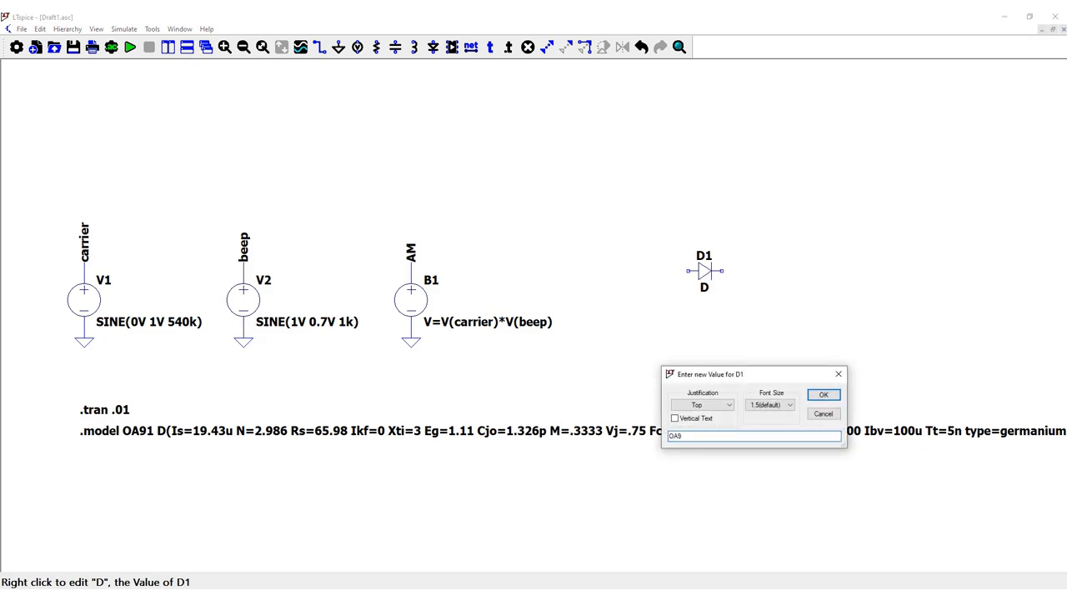
key("Return")
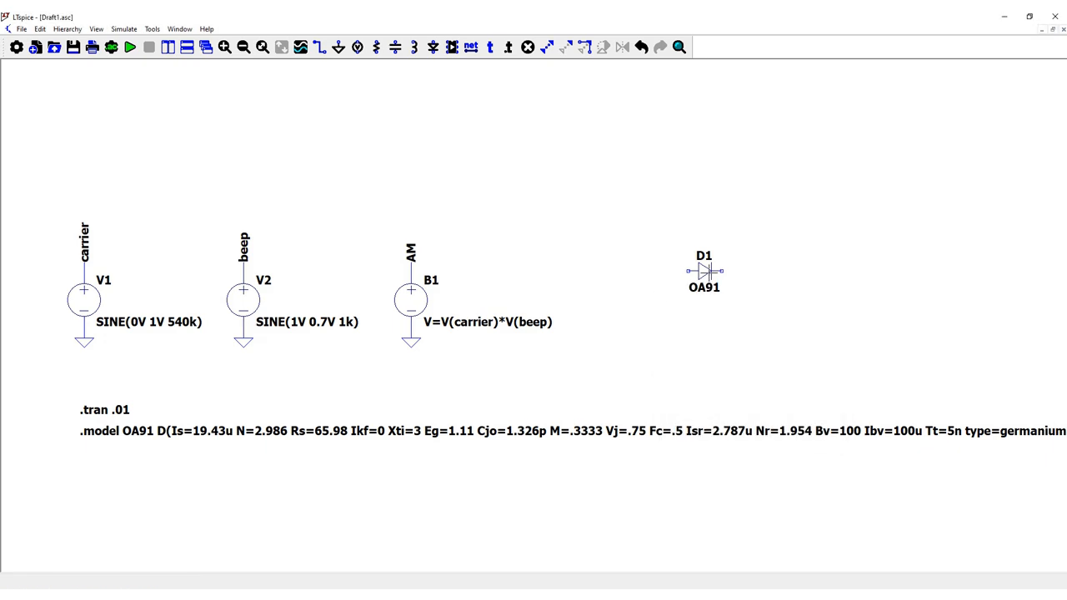
- Place a vertical capacitor below and to the right of diode D1 and set its value to 22nF
left_click(395, 47)
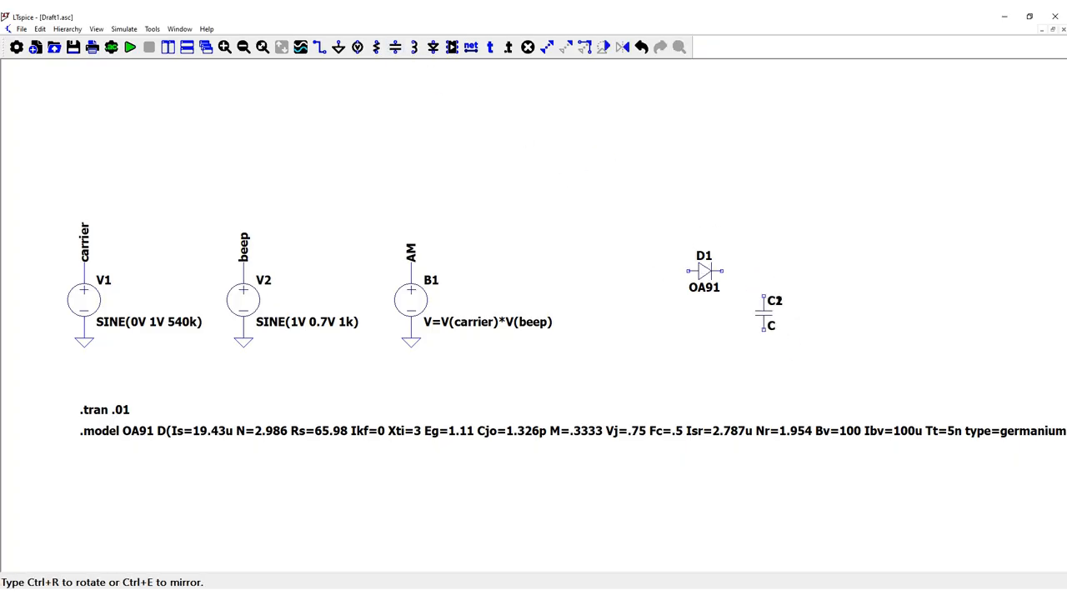
key("Escape")
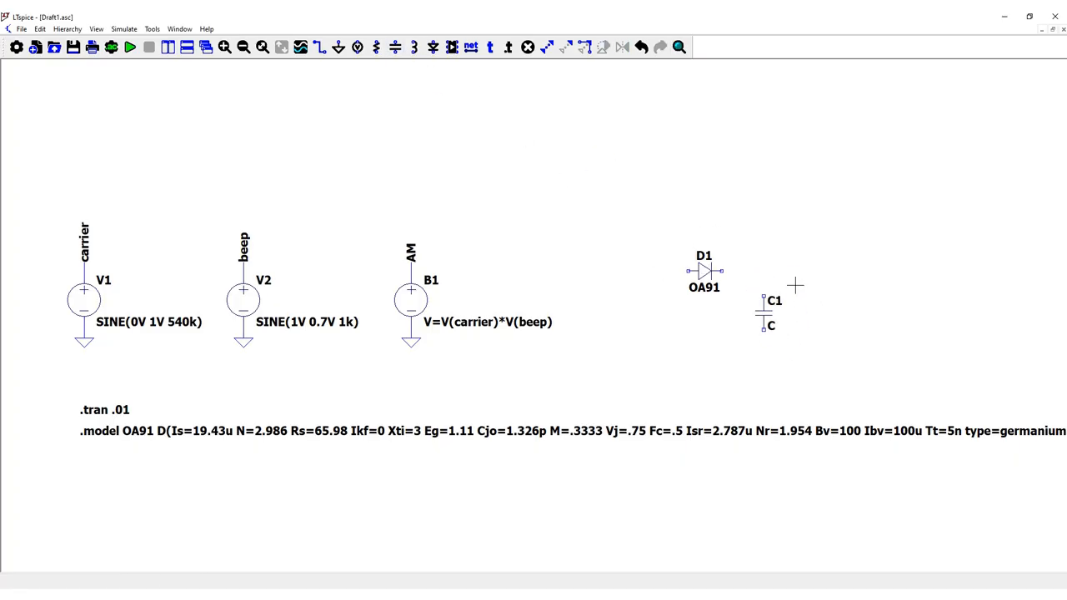
right_click(770, 326)
type("22n")
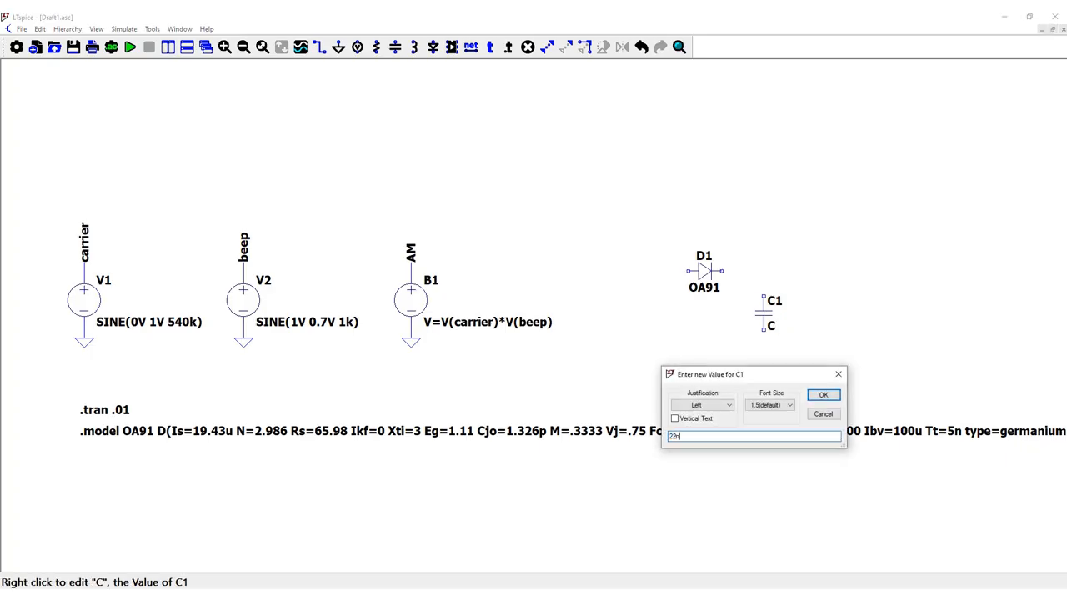
type("F")
key("Return")
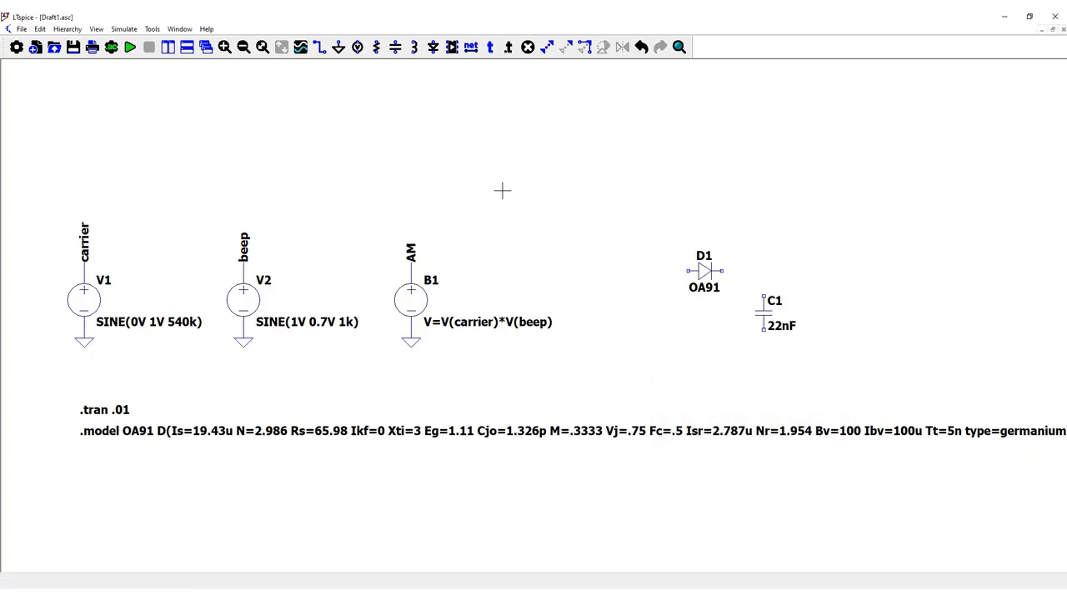
- Place a resistor to the right of capacitor C1 and set its value to 4k
left_click(376, 48)
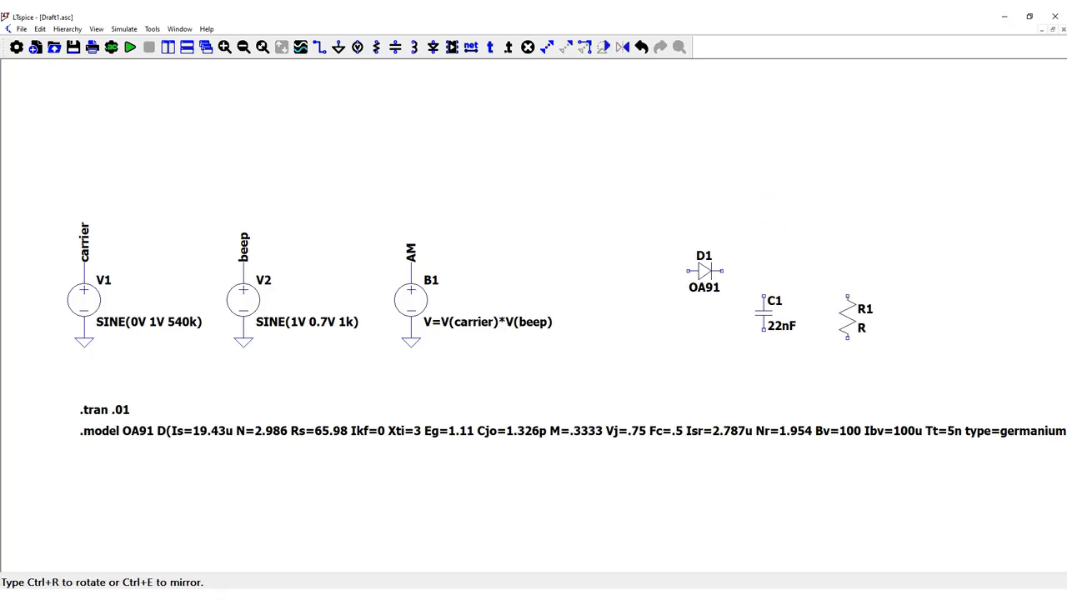
key("Escape")
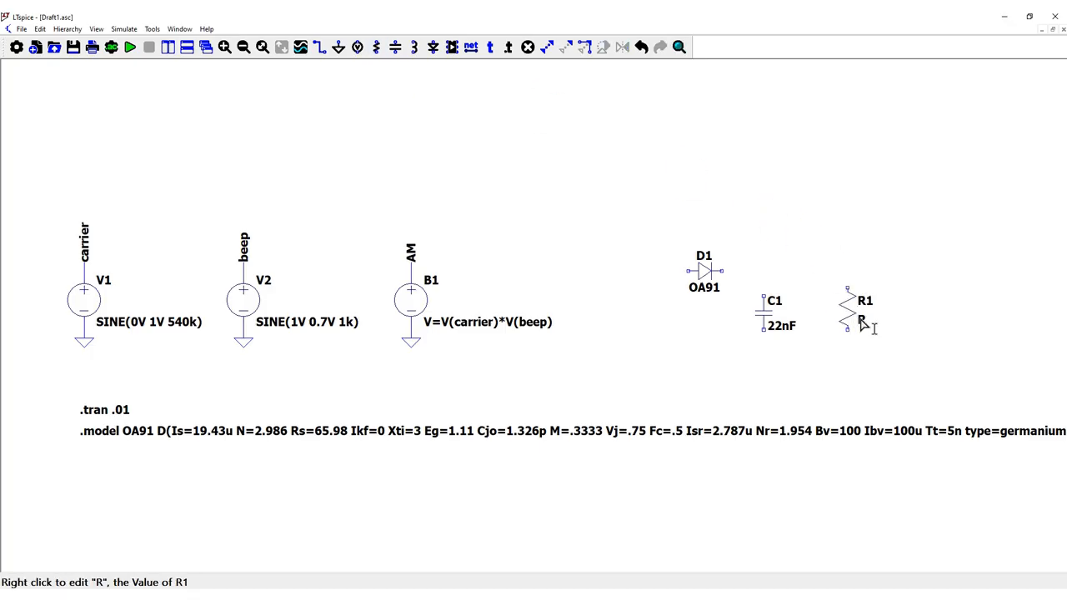
right_click(863, 322)
type("4k")
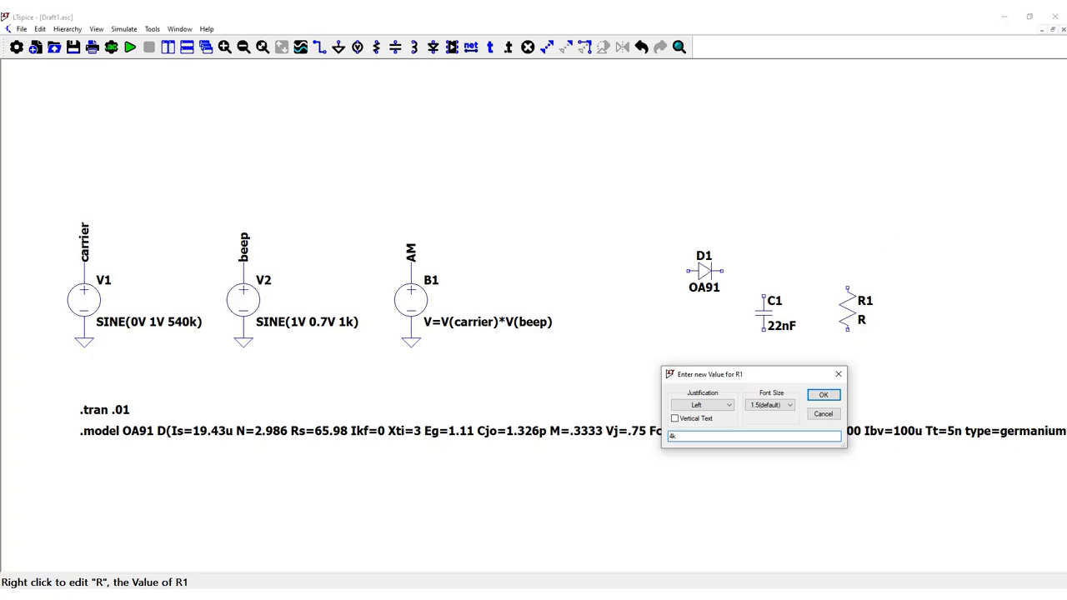
key("Return")
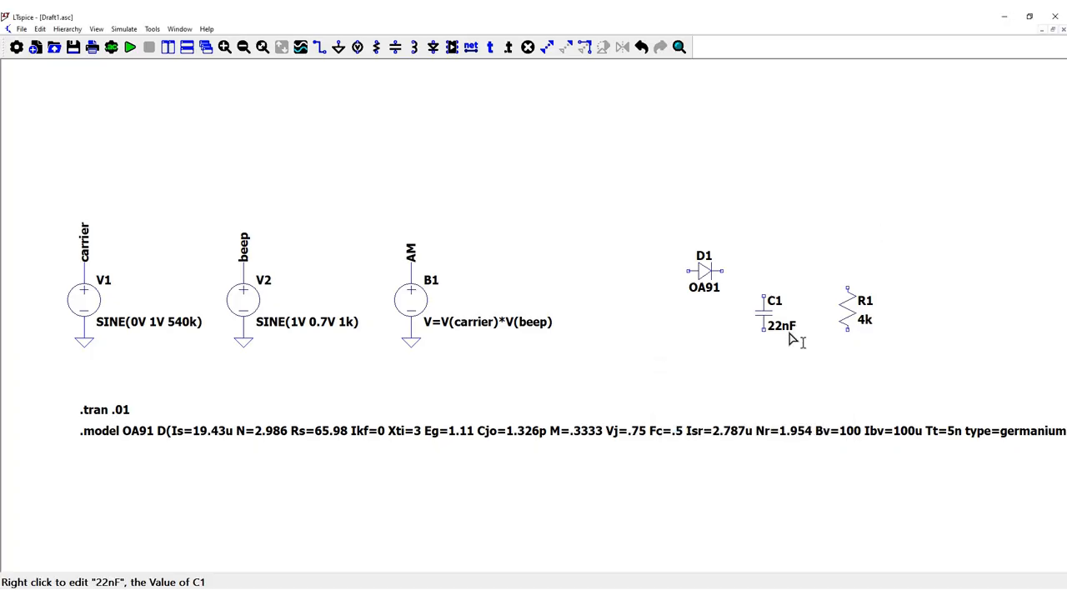
- Wire C1 and R1 in parallel, connecting their upper ends to the diode's cathode and their lower ends together
key("F3")
left_click(721, 271)
left_click(847, 288)
left_click(764, 295)
left_click(764, 271)
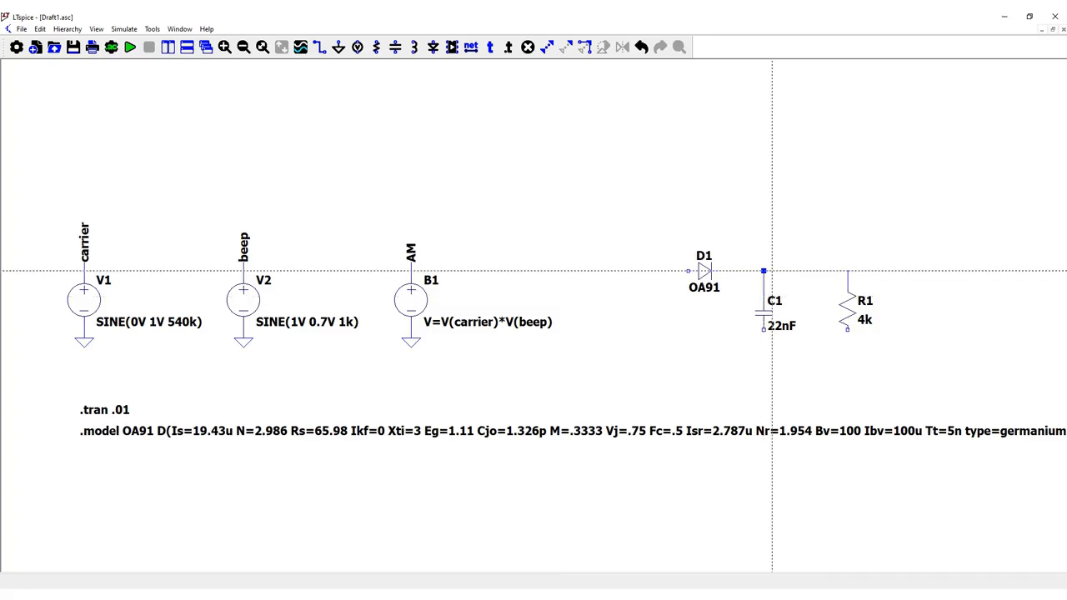
left_click(763, 329)
left_click(764, 354)
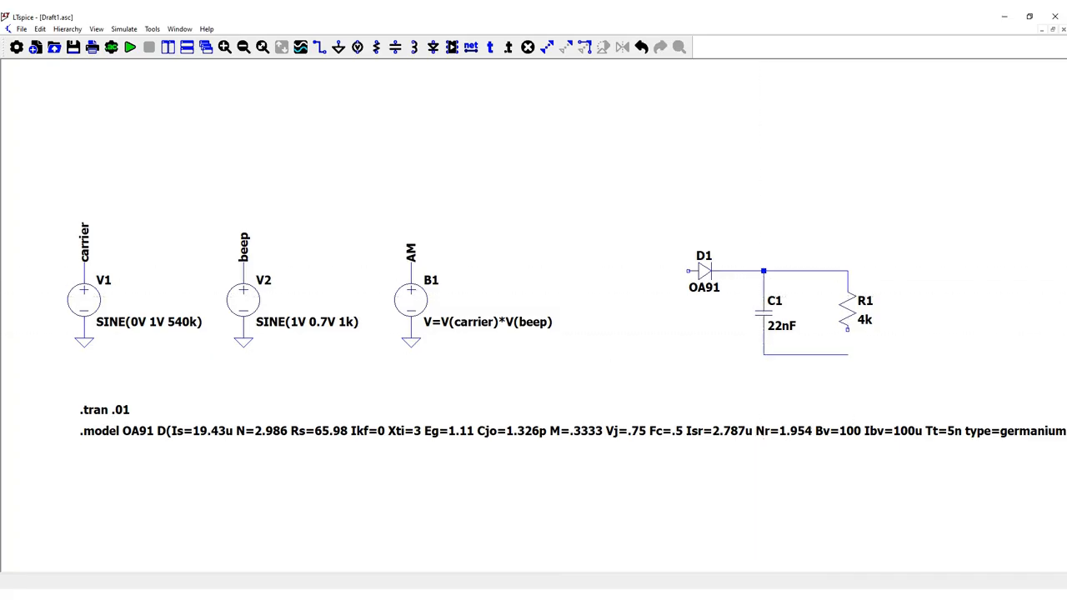
left_click(847, 330)
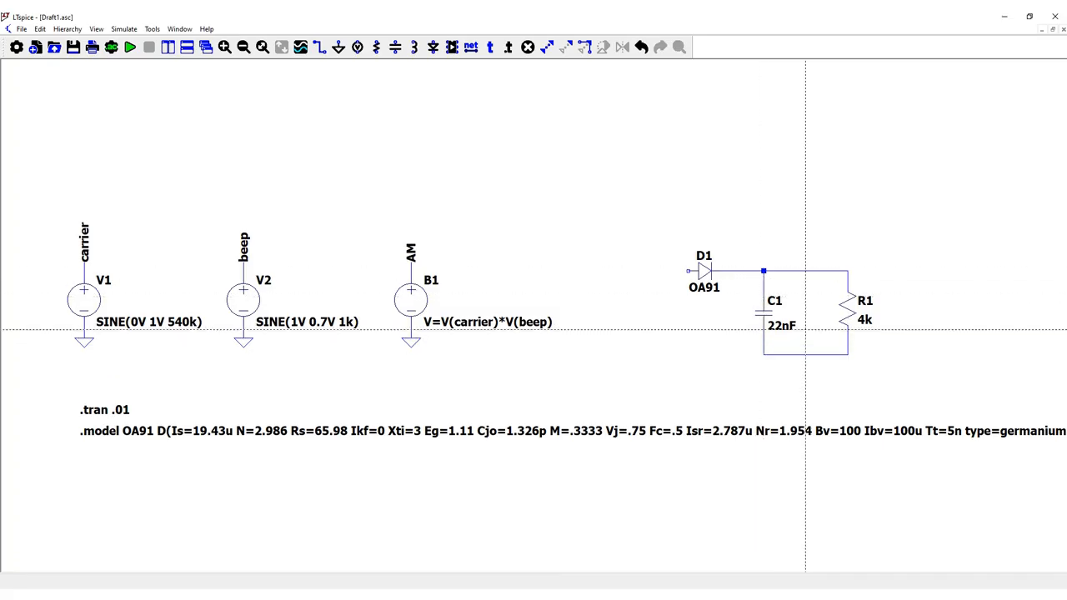
- Extend a short wire from the diode's anode and attach a copy of the AM net label to its end
left_click(687, 271)
left_click(656, 269)
key("Escape")
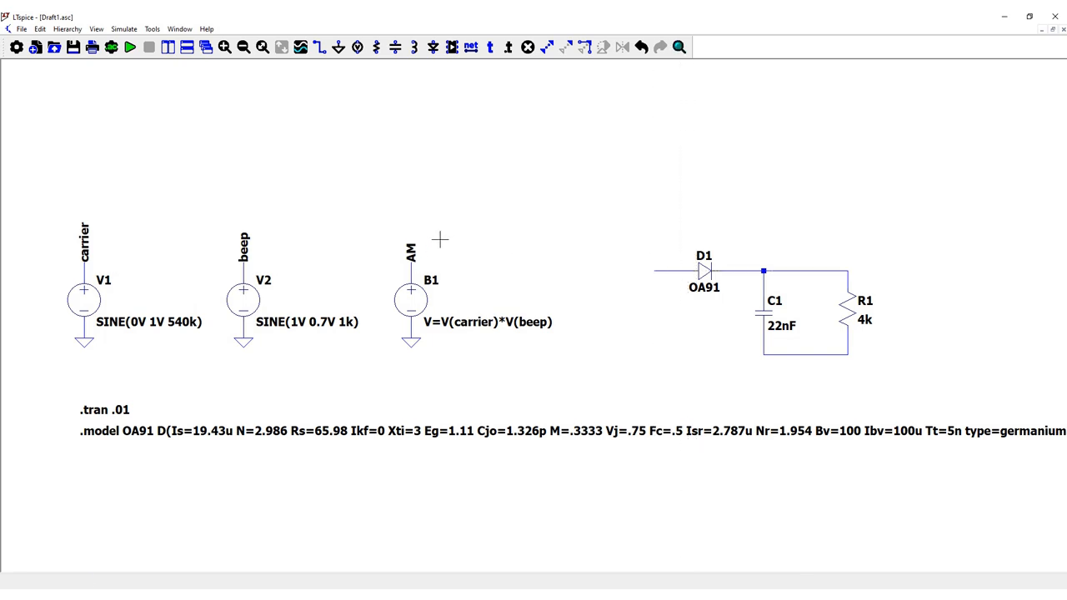
left_click(413, 250)
left_click(655, 259)
key("Escape")
- Add a ground at the lower junction of C1 and R1
left_click(339, 47)
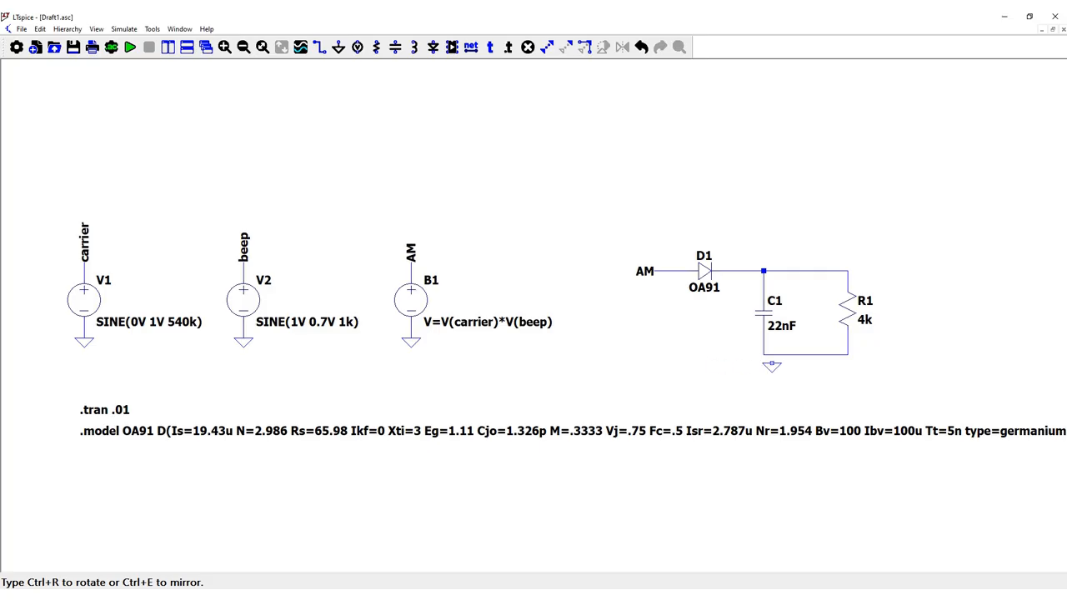
left_click(763, 356)
key("F3")
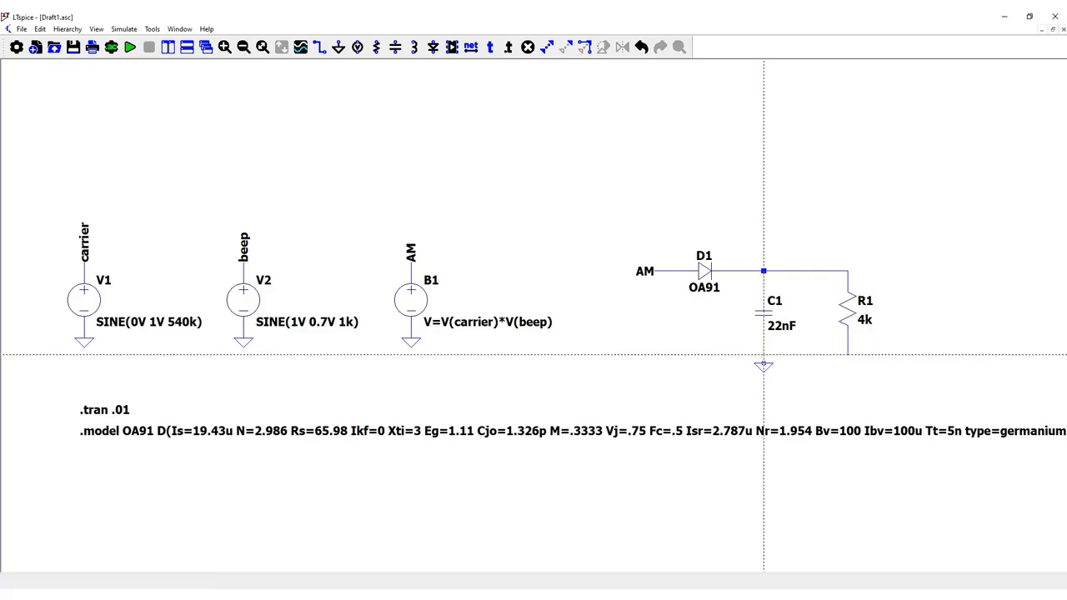
key("Escape")
- Copy the AM net label to the upper right of R1 and rename the copy to out
key("ctrl+c")
left_click(657, 273)
left_click(873, 271)
key("Escape")
right_click(874, 273)
type("ou")
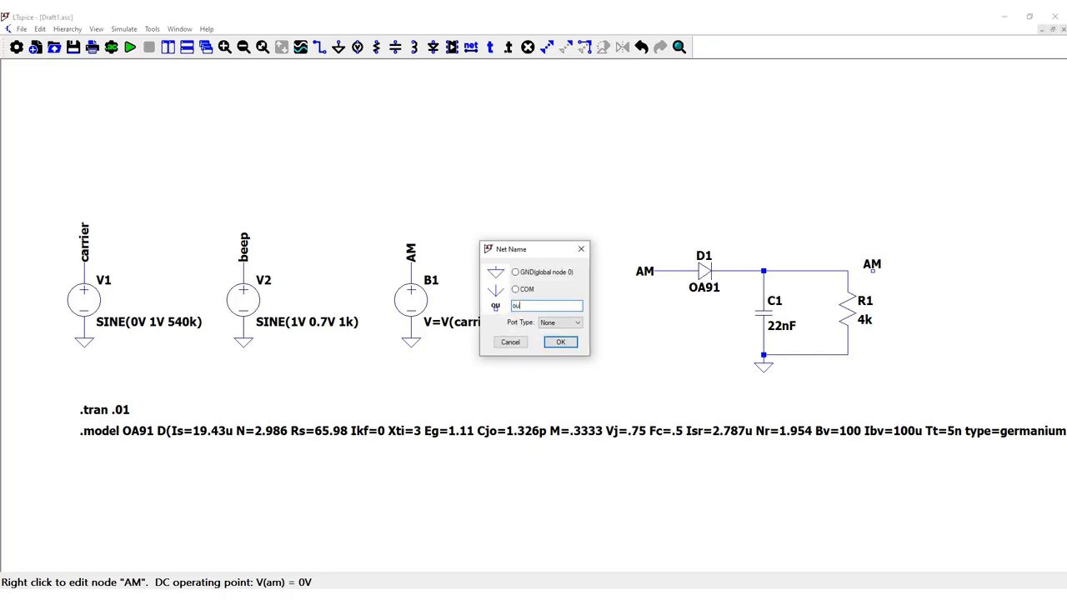
type("t")
key("Return")
- Wire the out label to the upper end of R1
key("F3")
left_click(873, 271)
left_click(848, 271)
key("Escape")
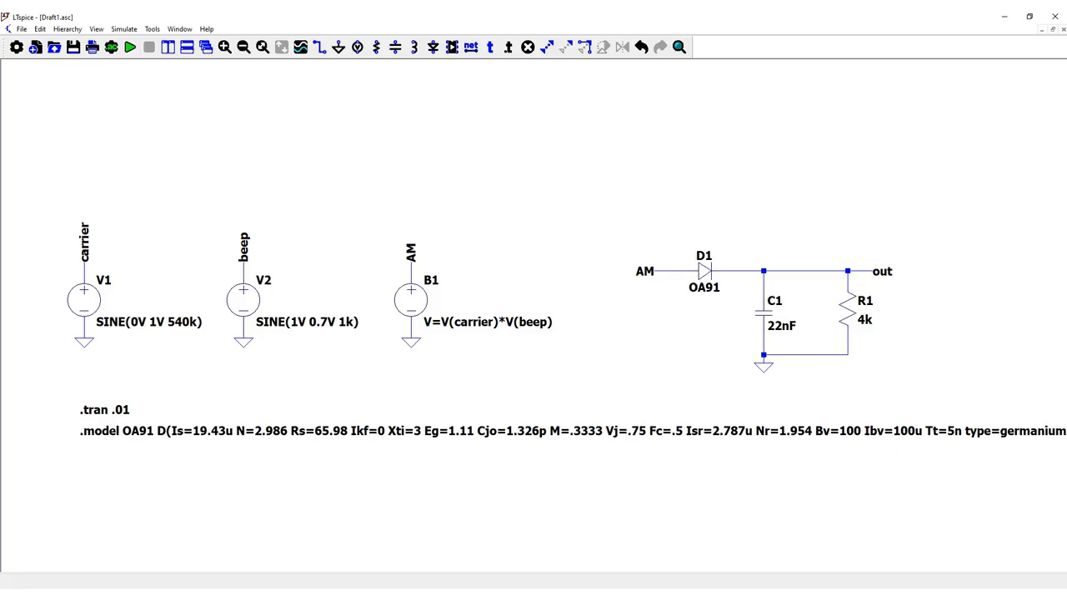
- Run the simulation and plot V(out) in the upper plot pane and V(am) in the lower one
left_click(130, 48)
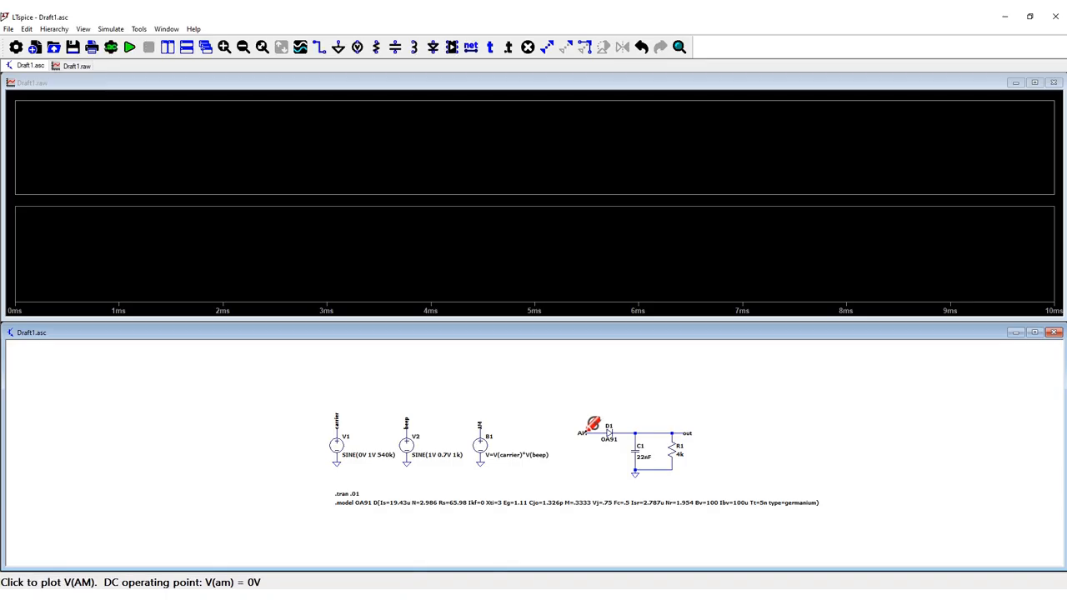
left_click(680, 433)
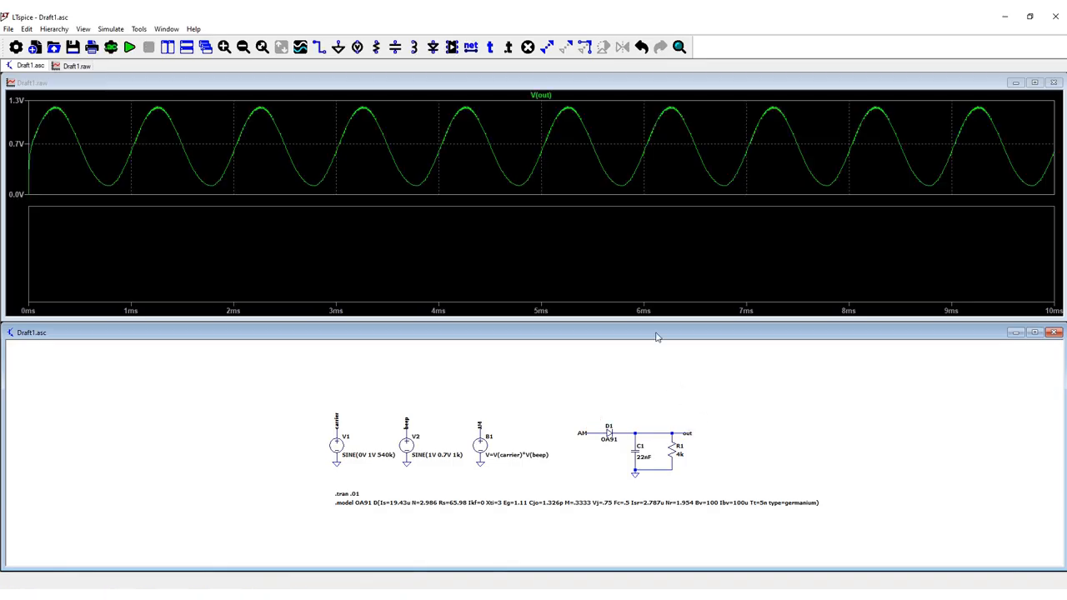
left_click(643, 262)
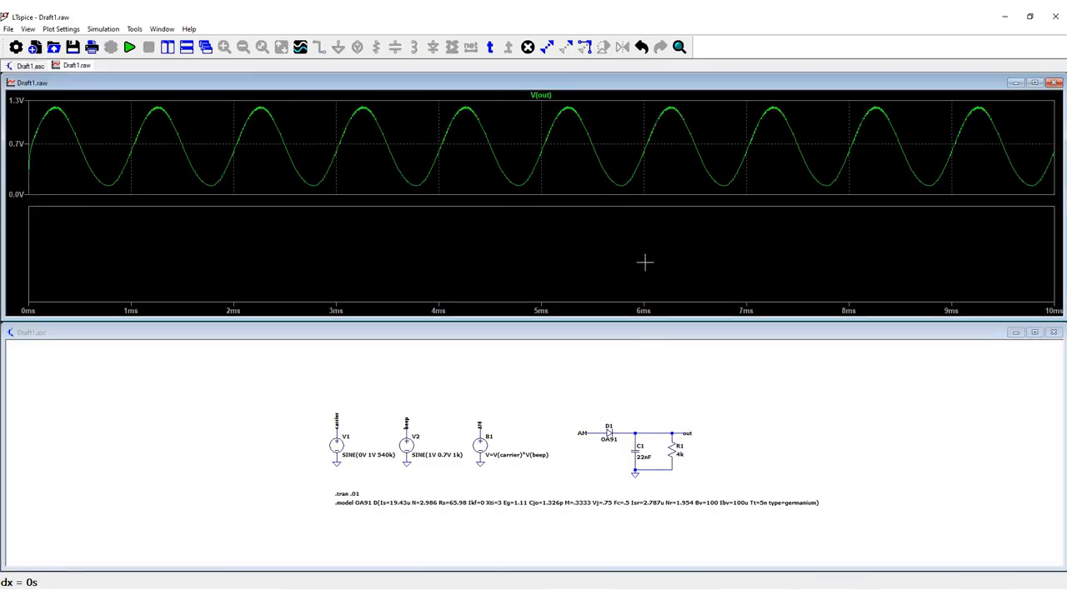
left_click(581, 433)
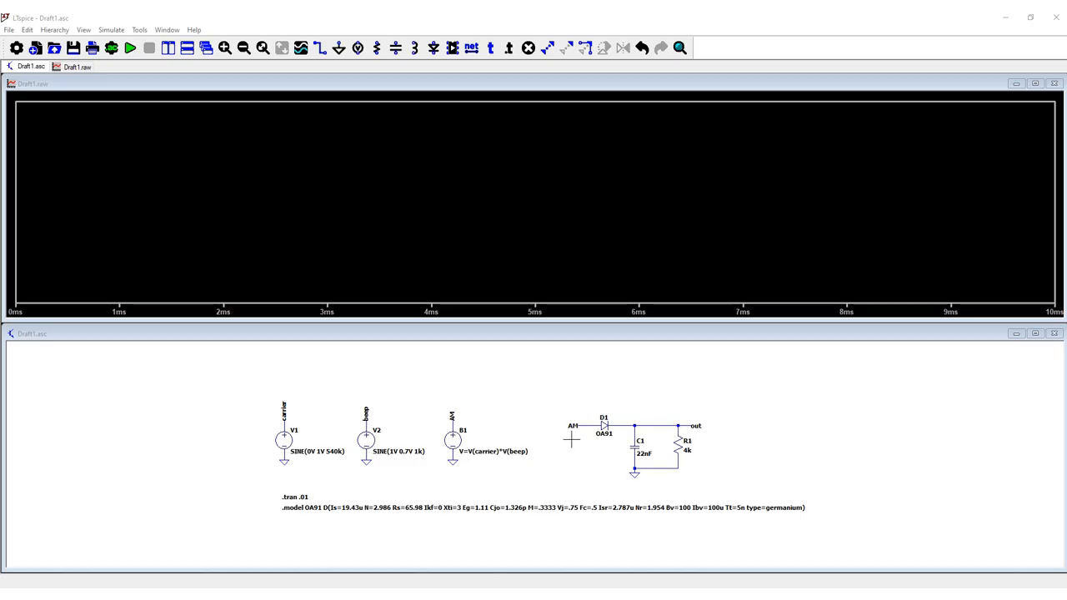
- Plot V(am) and V(out) together in the single plot pane
left_click(572, 426)
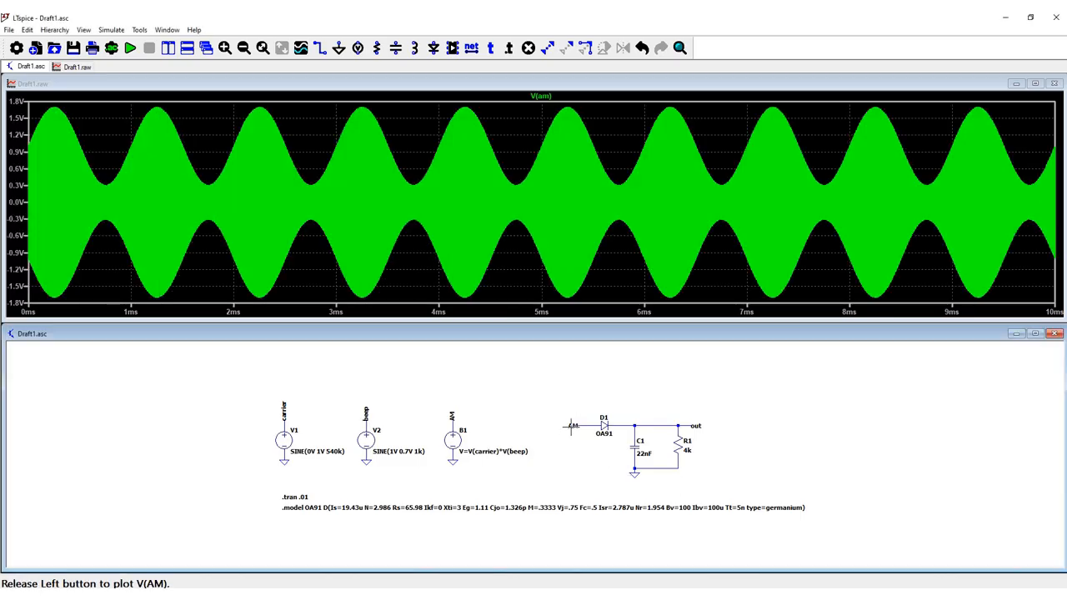
left_click(698, 423)
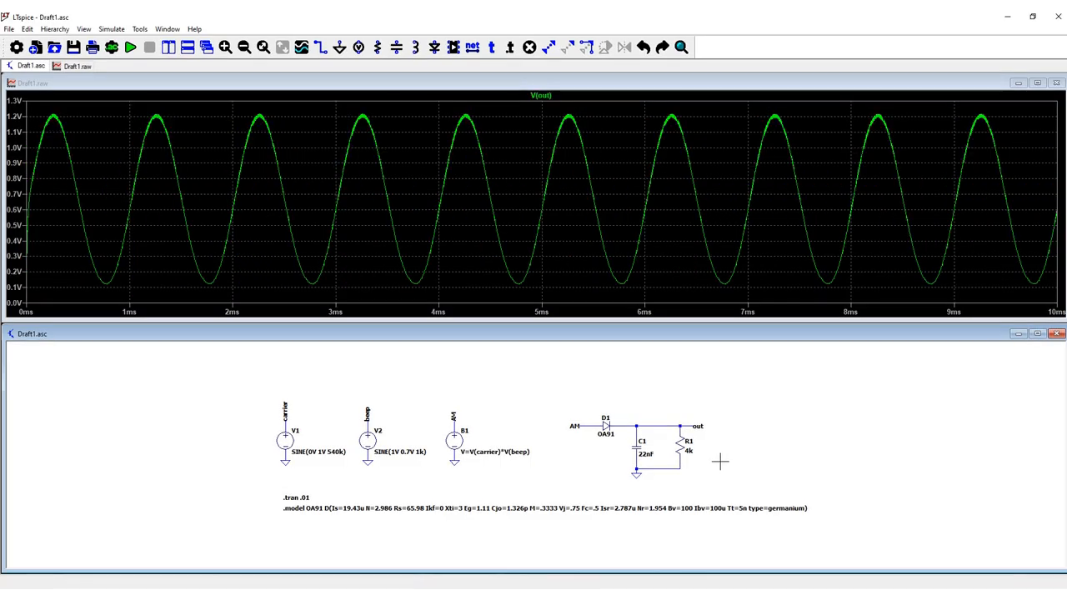
- Delete capacitor C1, rerun the simulation and examine V(out) between about 4.04 and 4.44 ms
key("Delete")
left_click(640, 451)
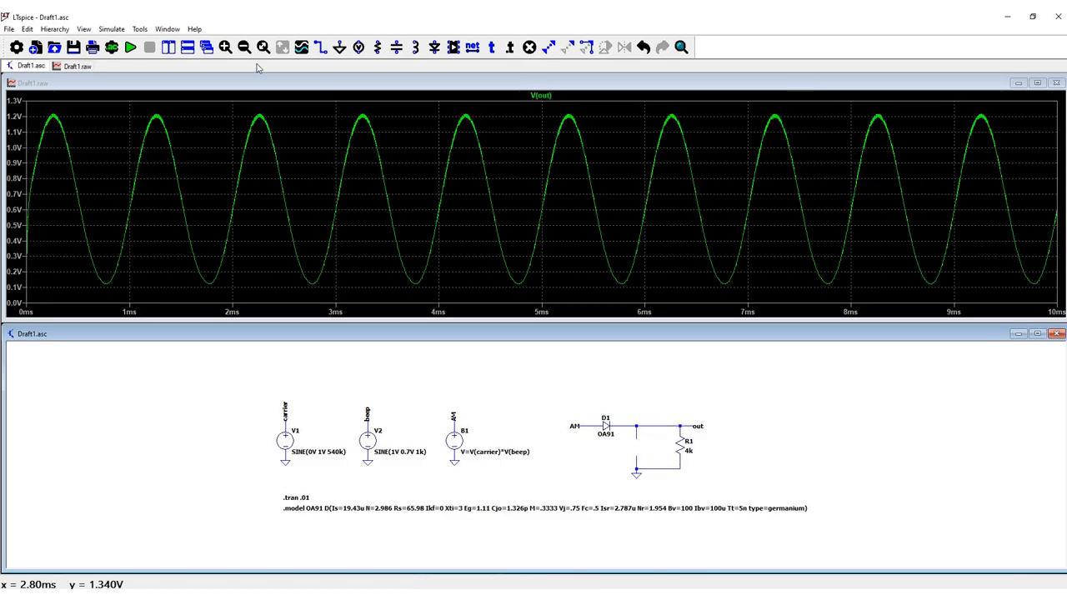
left_click(131, 48)
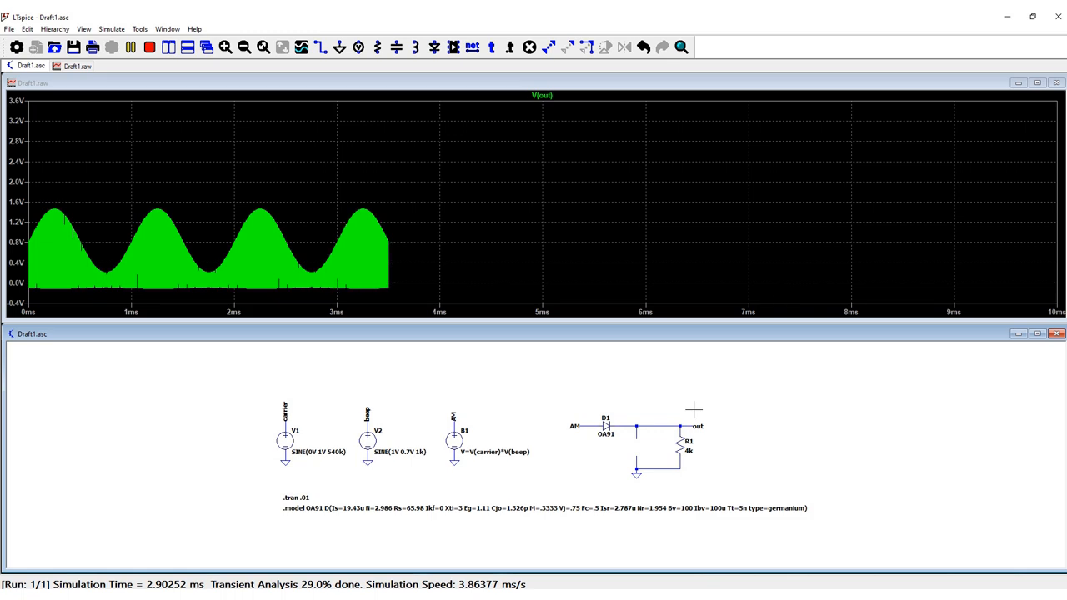
left_click_drag(445, 110, 481, 298)
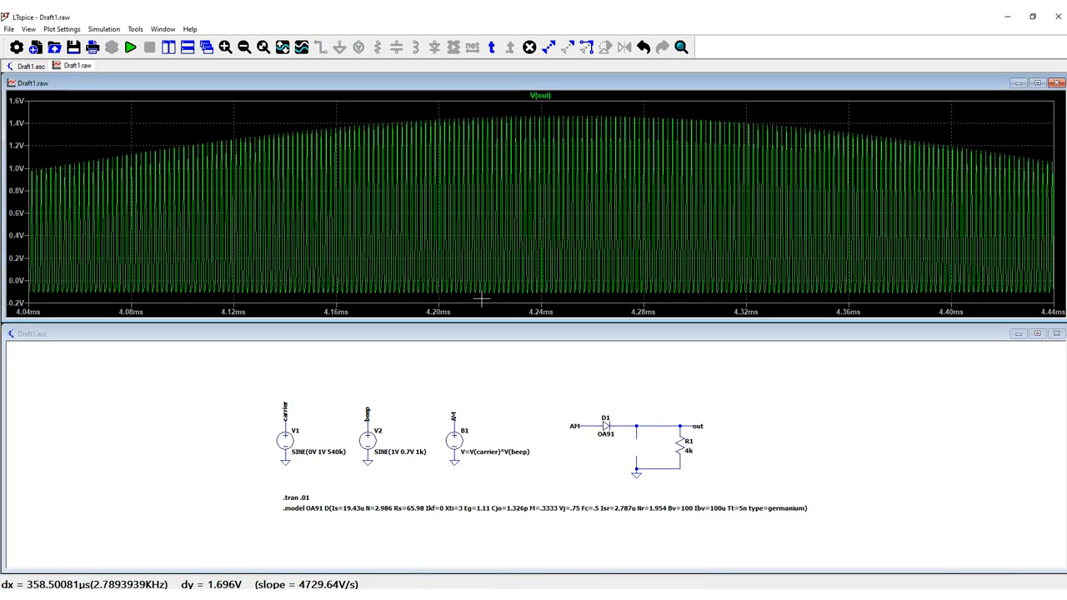
- Undo the deletion of capacitor C1 and rerun the simulation
left_click(717, 450)
left_click(644, 48)
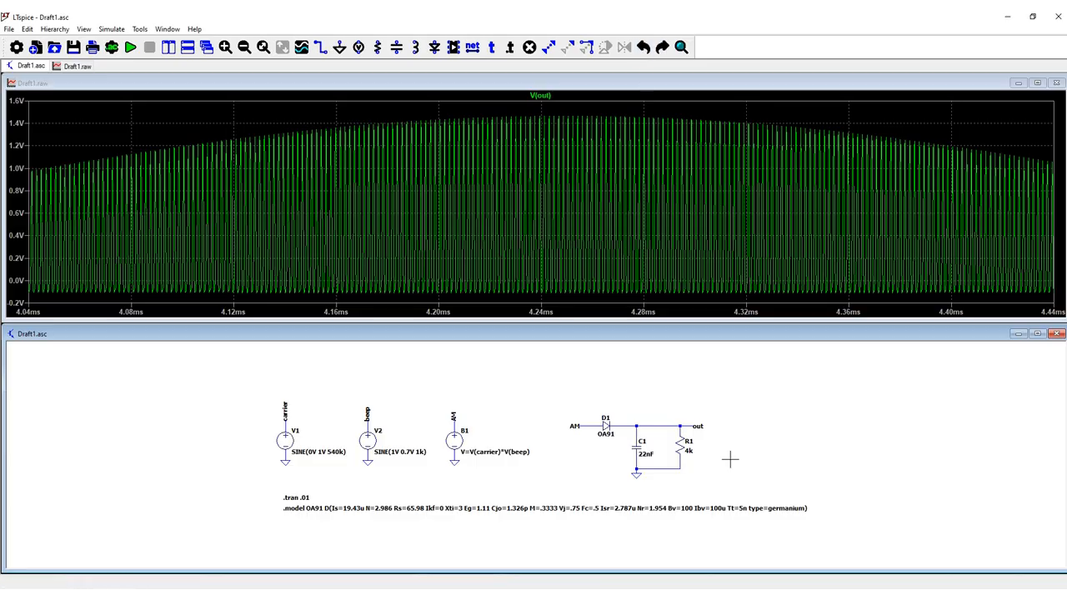
left_click(130, 47)
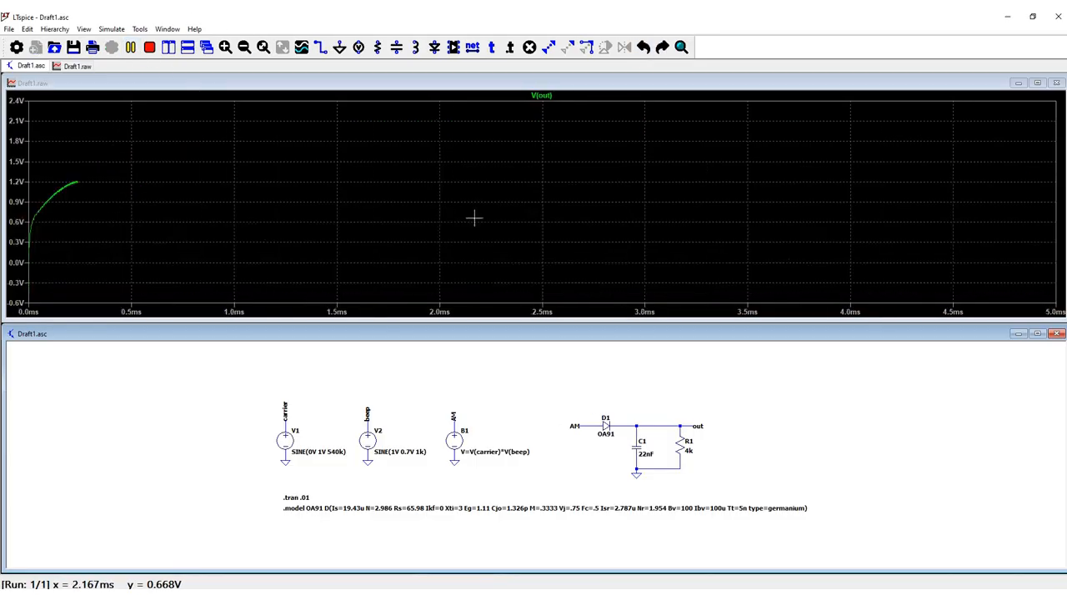